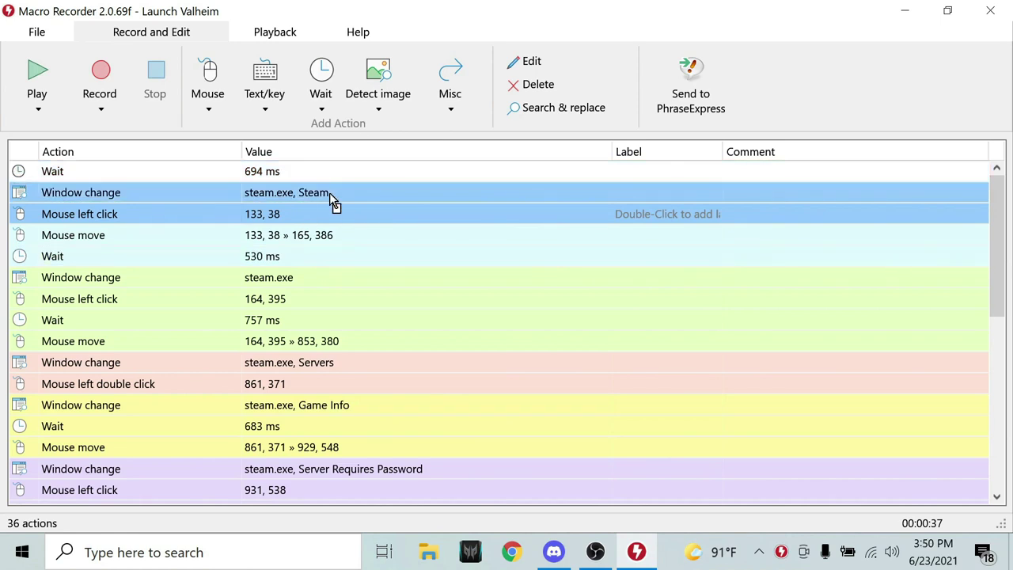
Reveal the hidden system tray icons.
left_click(761, 553)
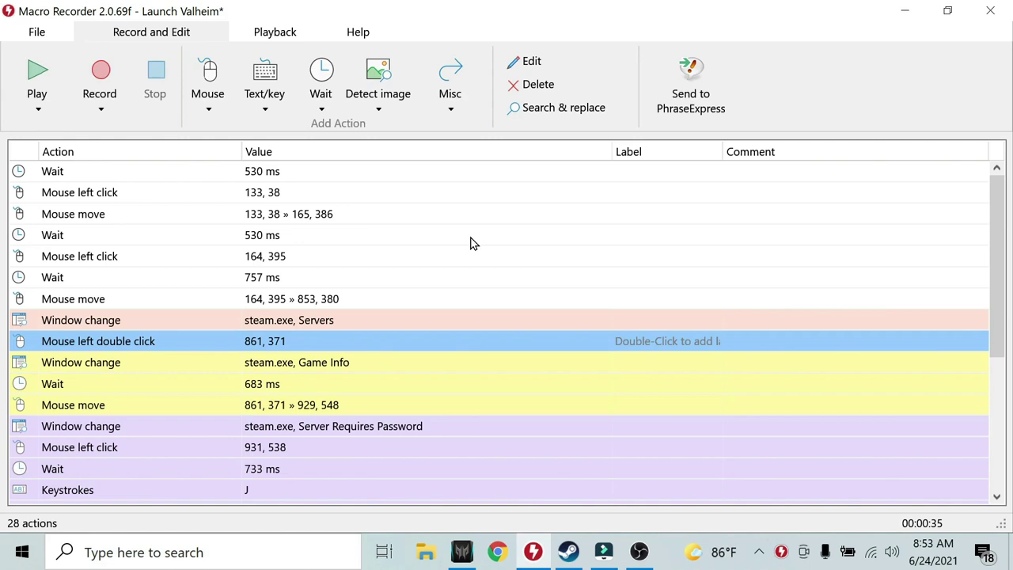
From Steam, join the GullyGamesDigDogNoodles favorite server and get past the password prompts.
left_click(567, 554)
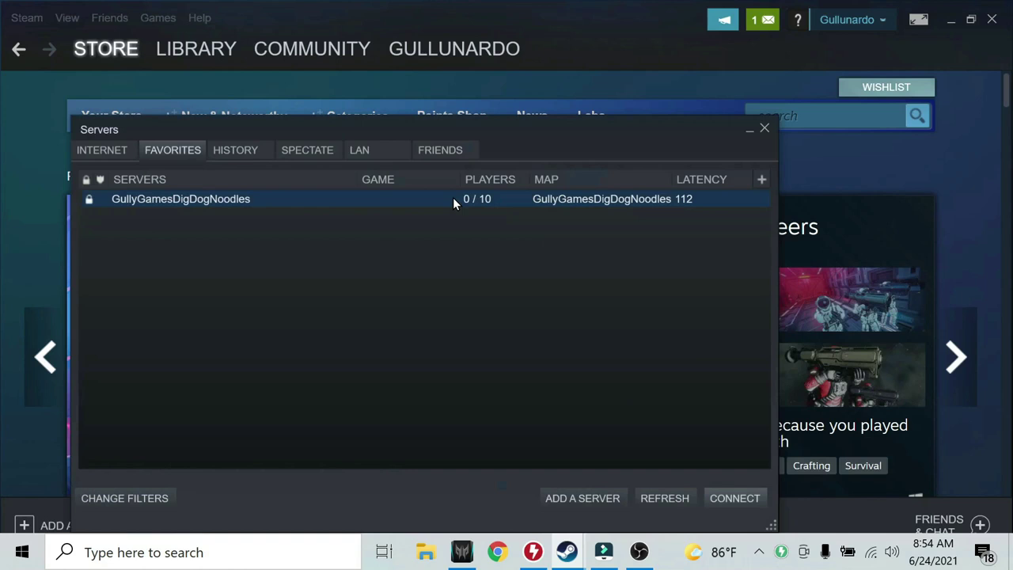
double_click(453, 199)
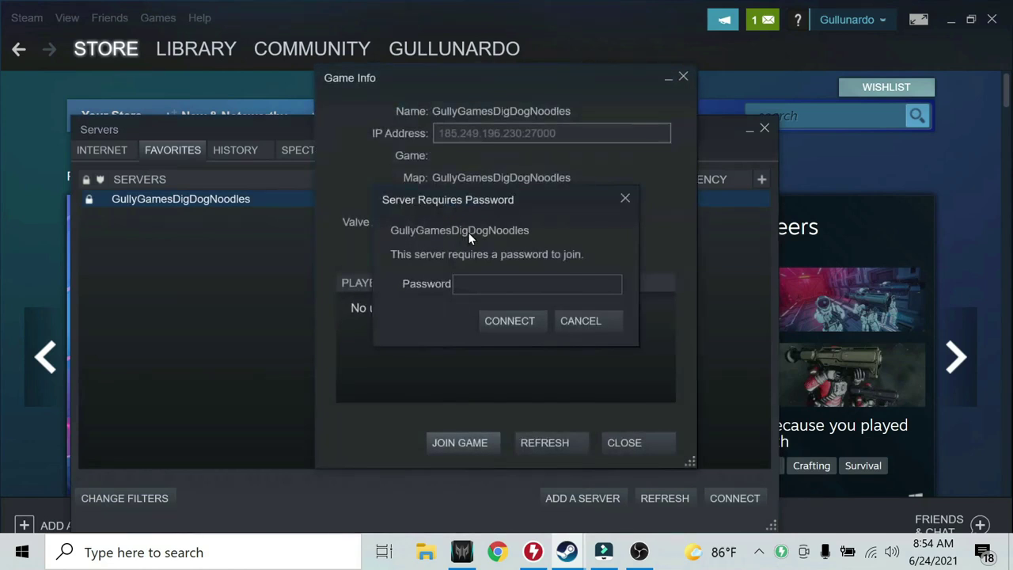
left_click(491, 283)
key("Return")
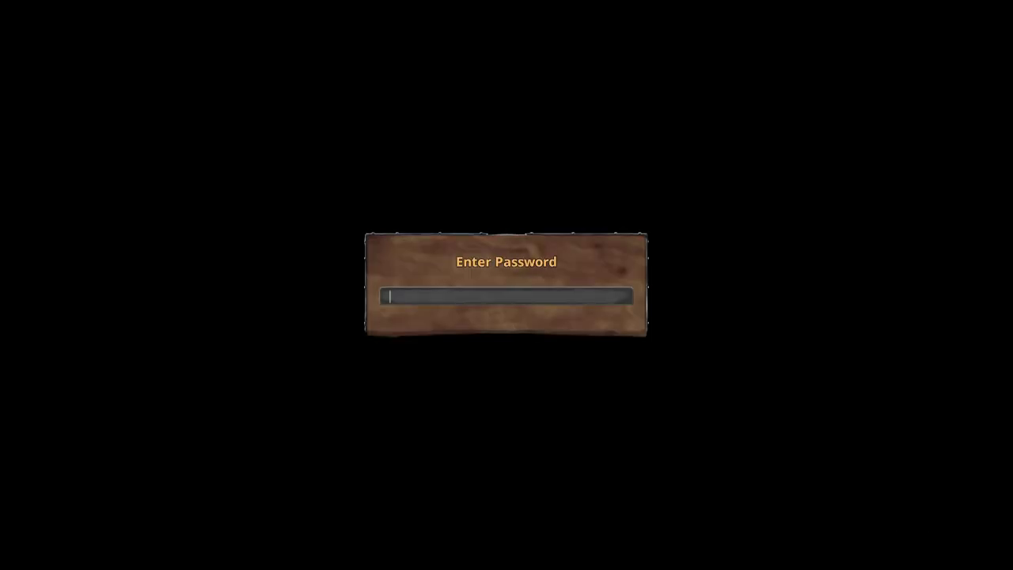
key("Escape")
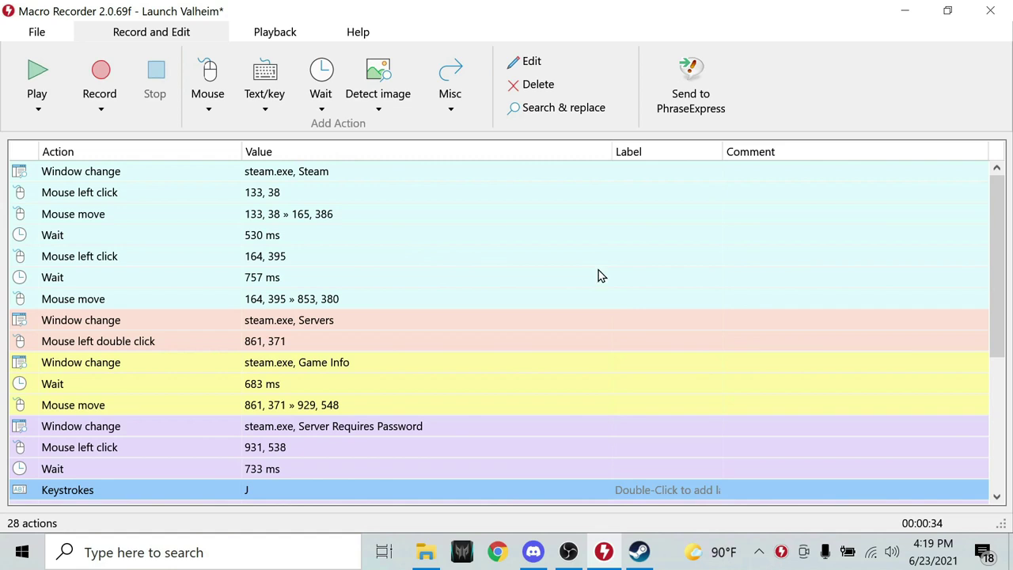
Bring Steam forward and open the server browser's Favorites list.
mouse_move(637, 558)
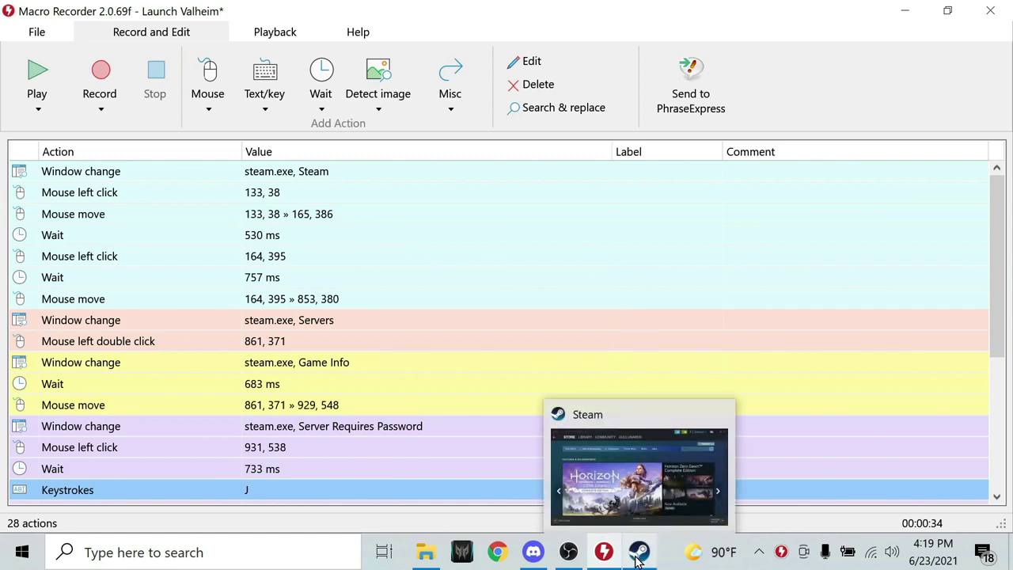
left_click(758, 551)
left_click(633, 558)
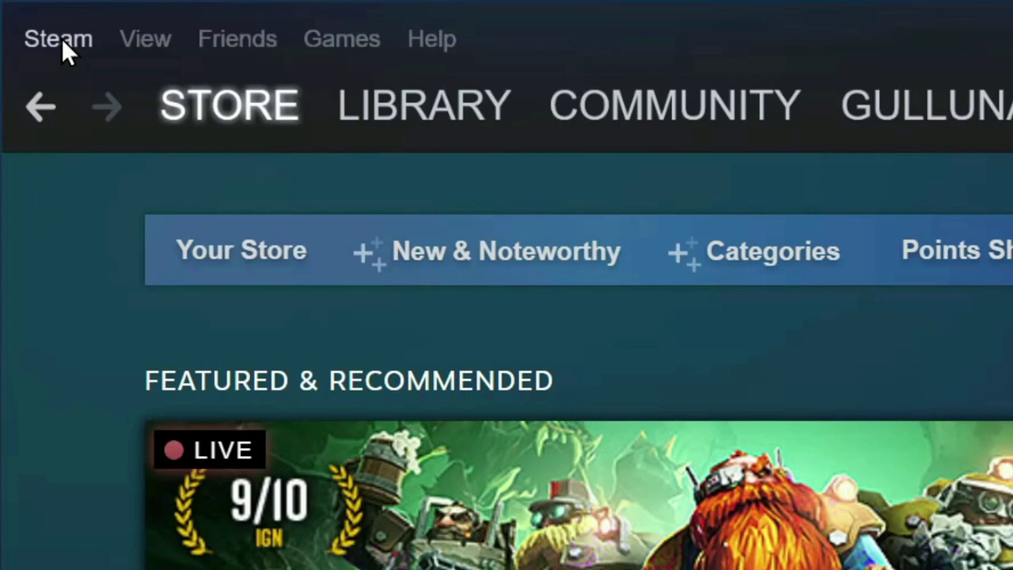
left_click(126, 35)
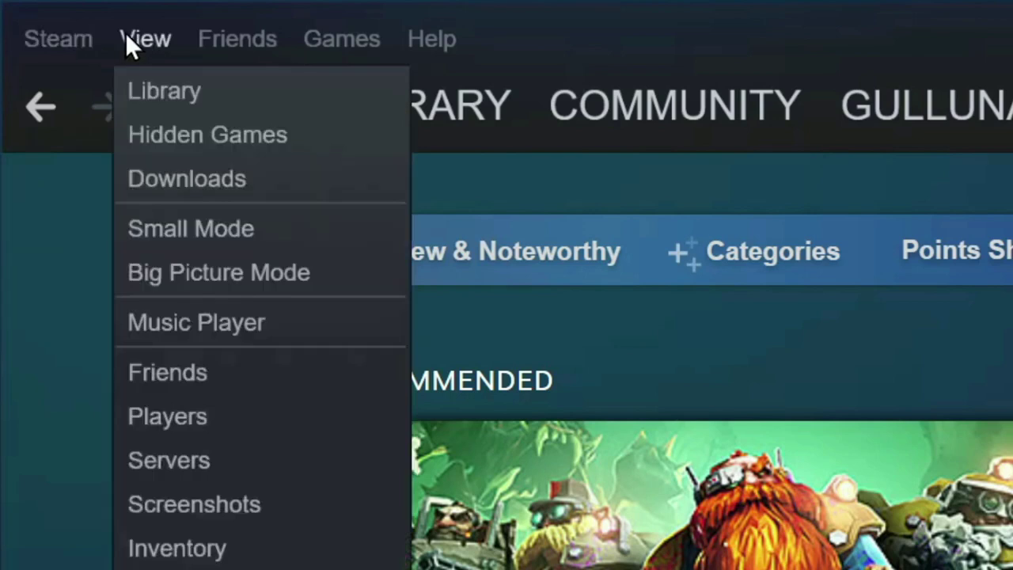
left_click(168, 460)
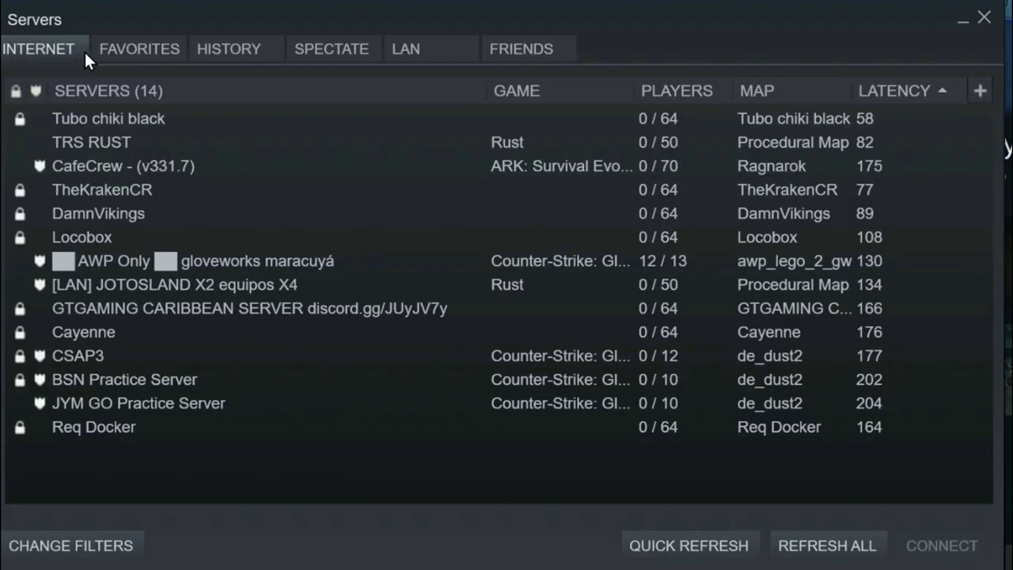
left_click(140, 50)
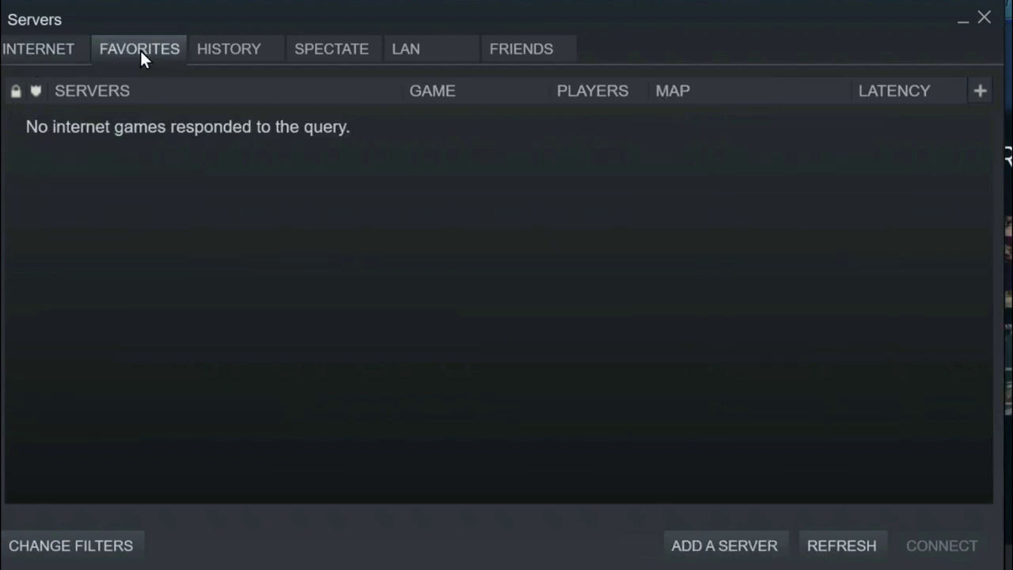
Add a server at 185.249.196.230 with port 27001 and find games at that address.
left_click(733, 557)
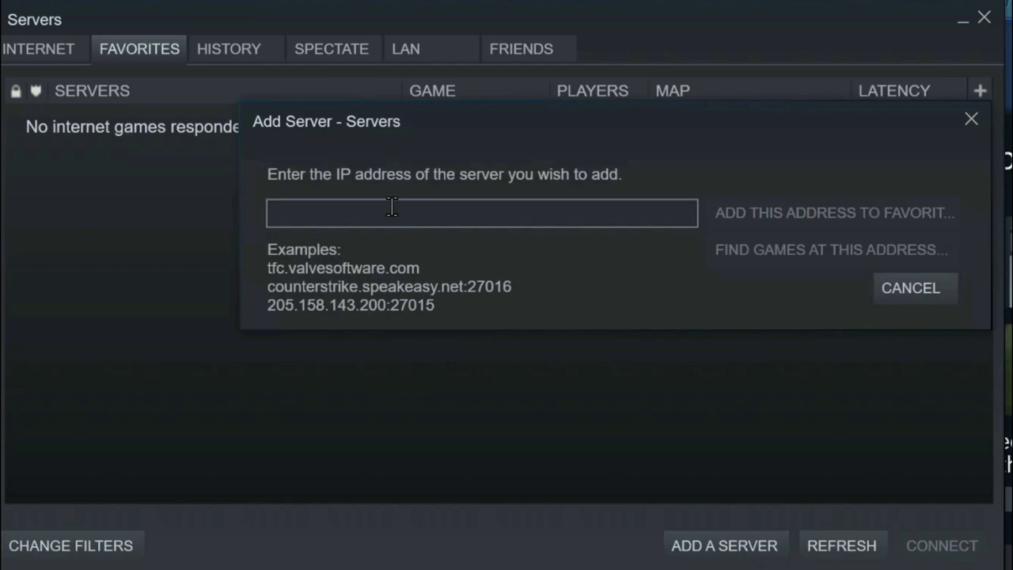
type("185.249.196.230:27000")
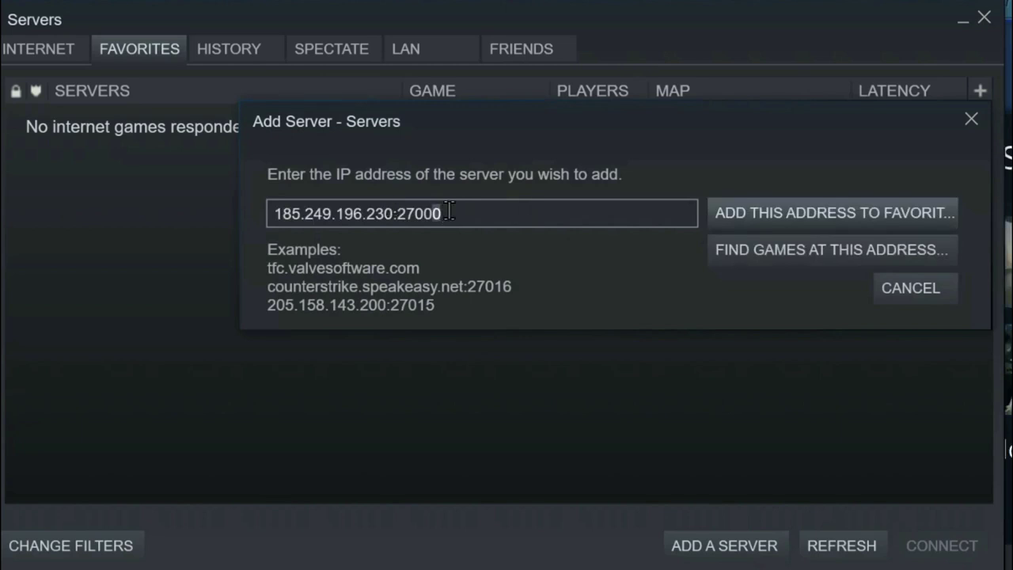
key("BackSpace")
type("1")
key("shift+Left")
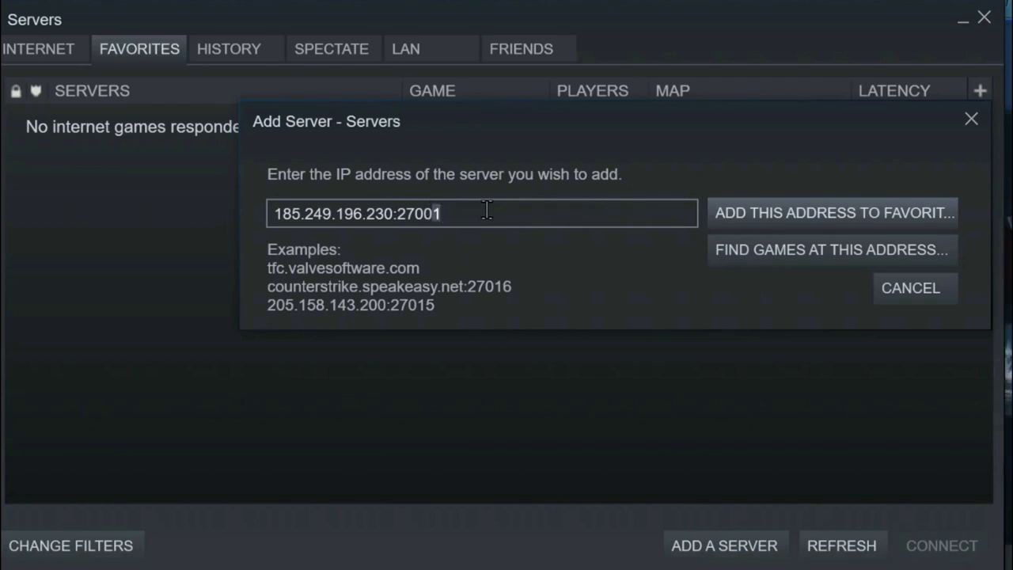
left_click(796, 248)
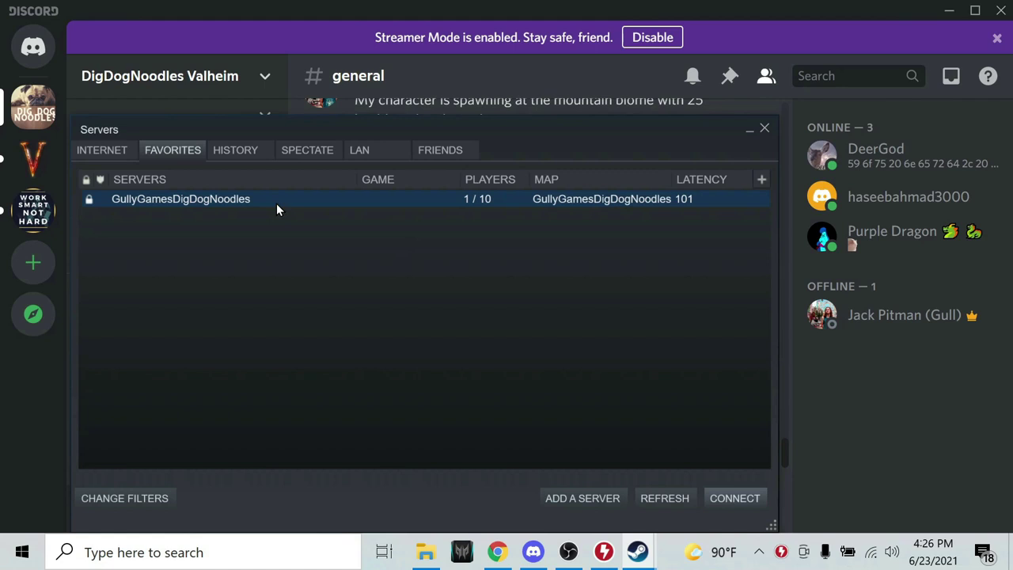
Check the GullyGamesDigDogNoodles server details, then refresh the server's status.
double_click(279, 198)
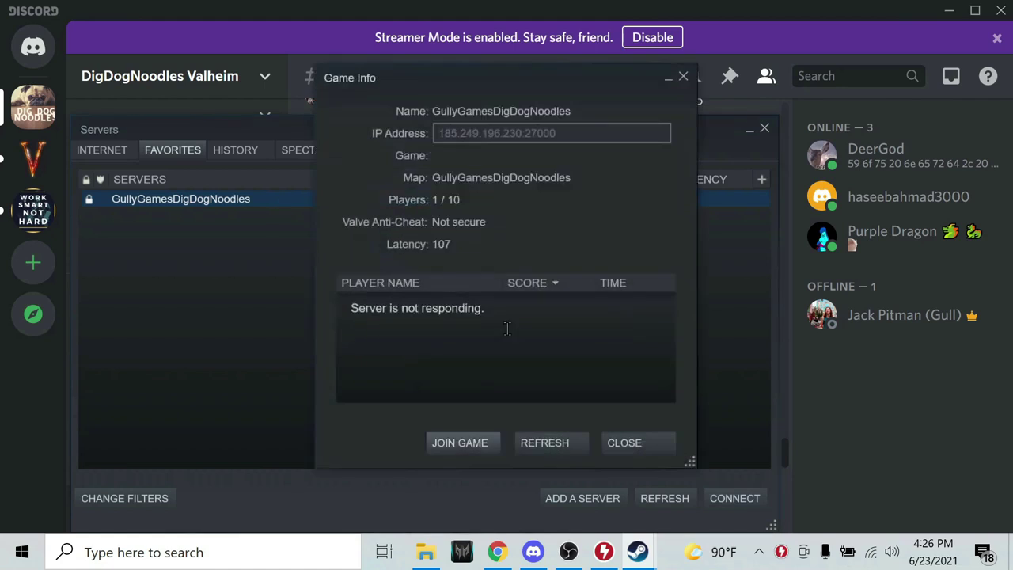
left_click(684, 78)
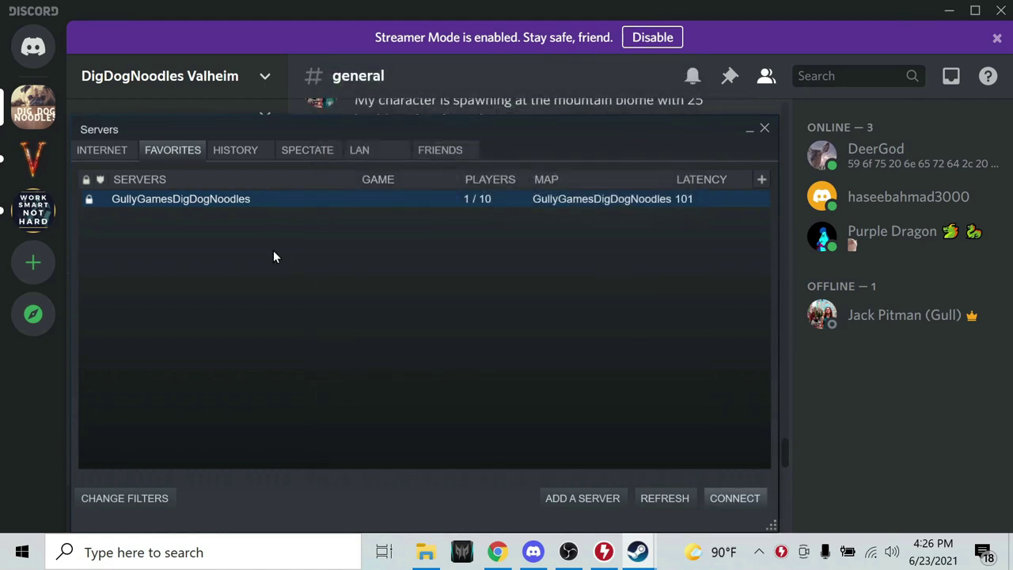
right_click(178, 200)
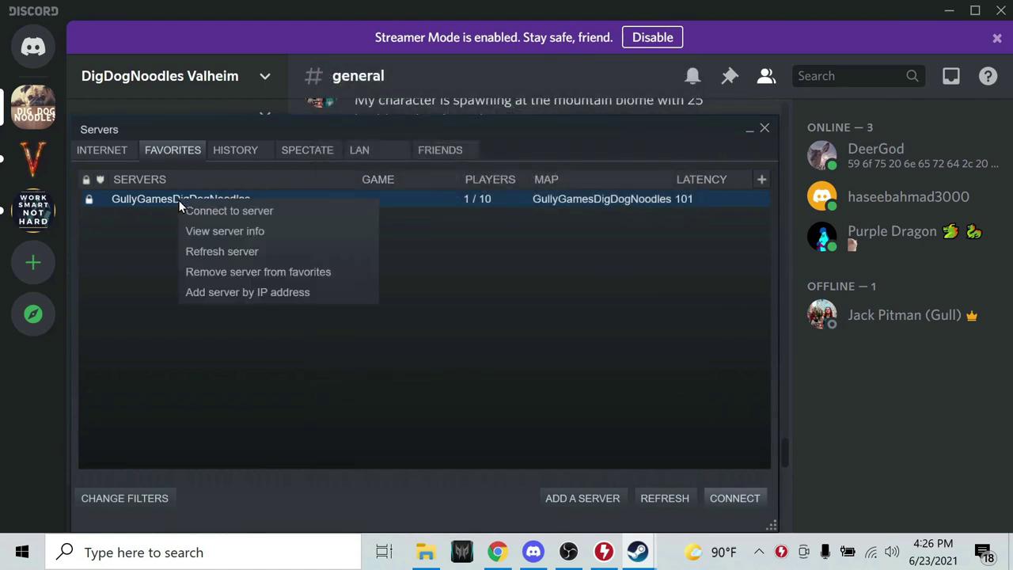
left_click(226, 252)
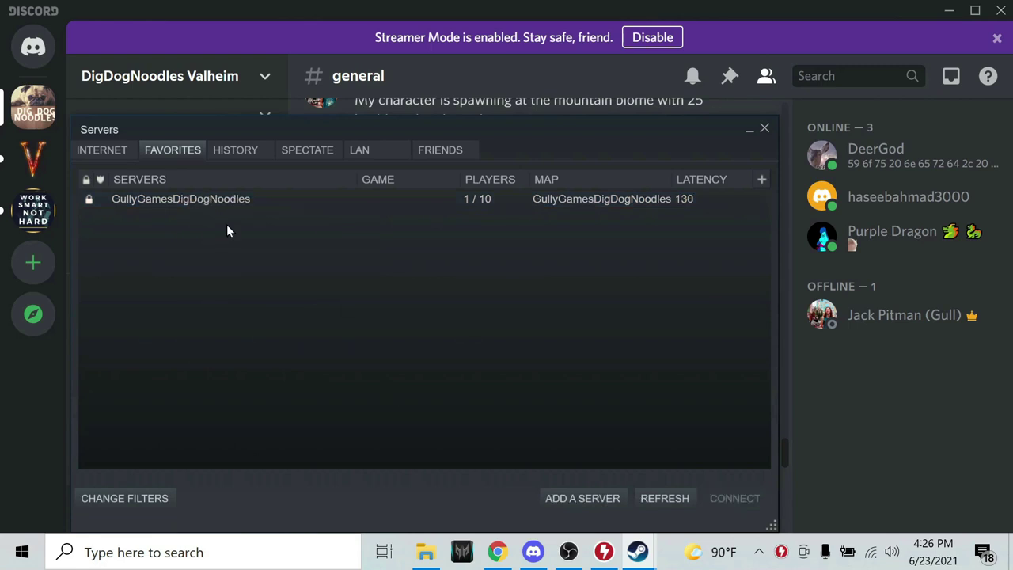
Join the server and submit the server password to connect.
double_click(229, 199)
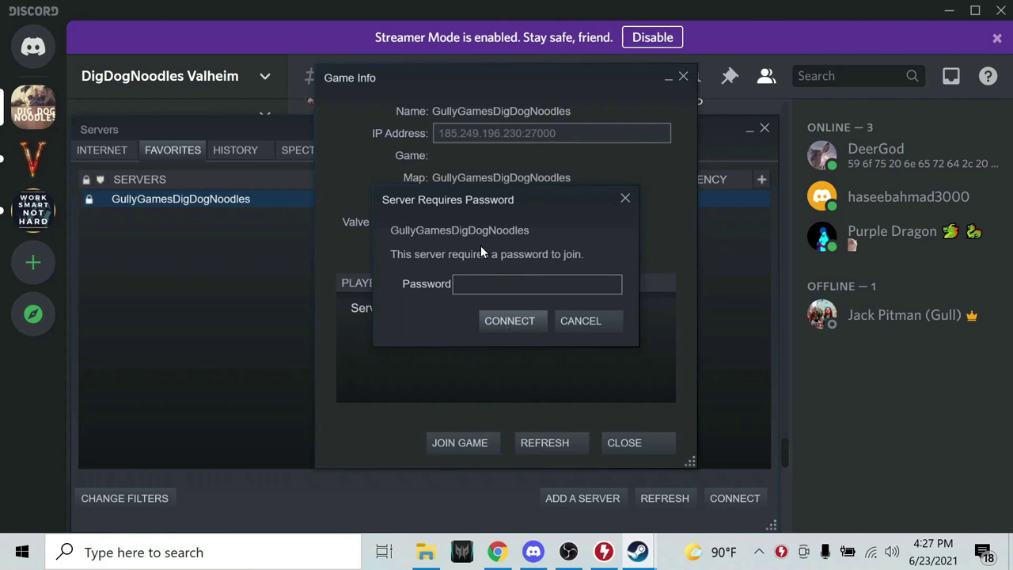
type("1")
key("Return")
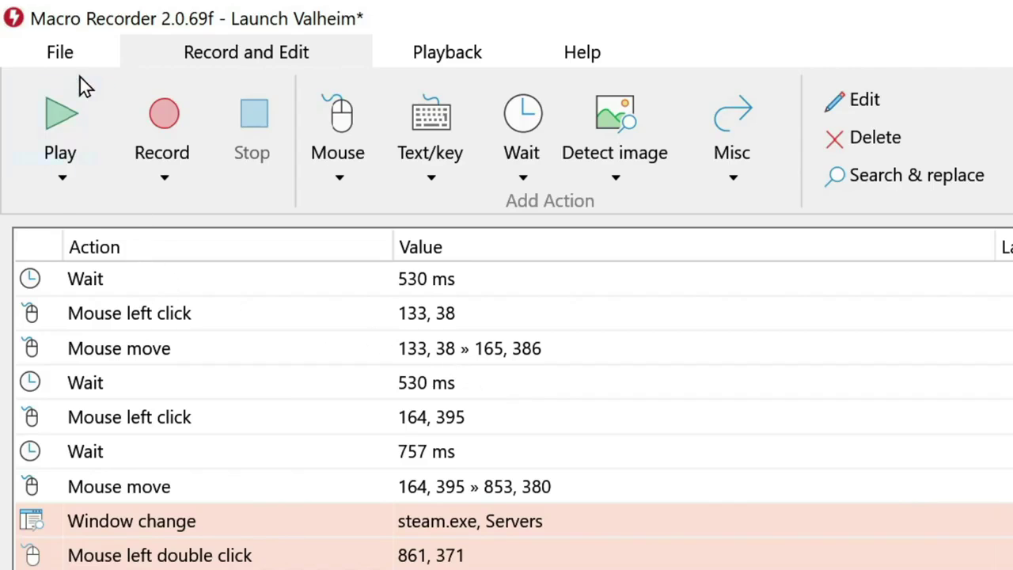
In File > Settings > Hotkeys, assign PageDown to Playback.
left_click(76, 52)
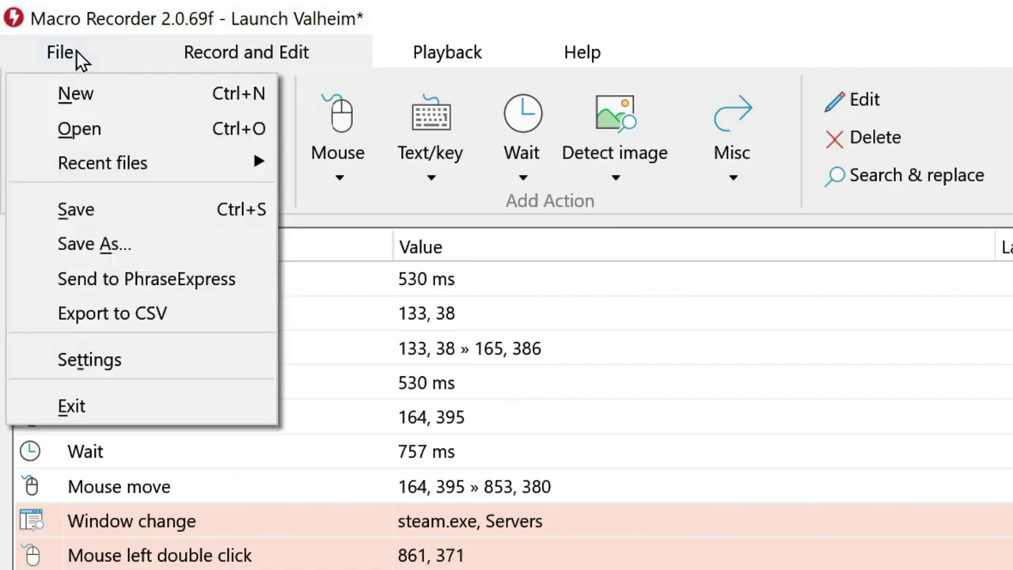
left_click(108, 358)
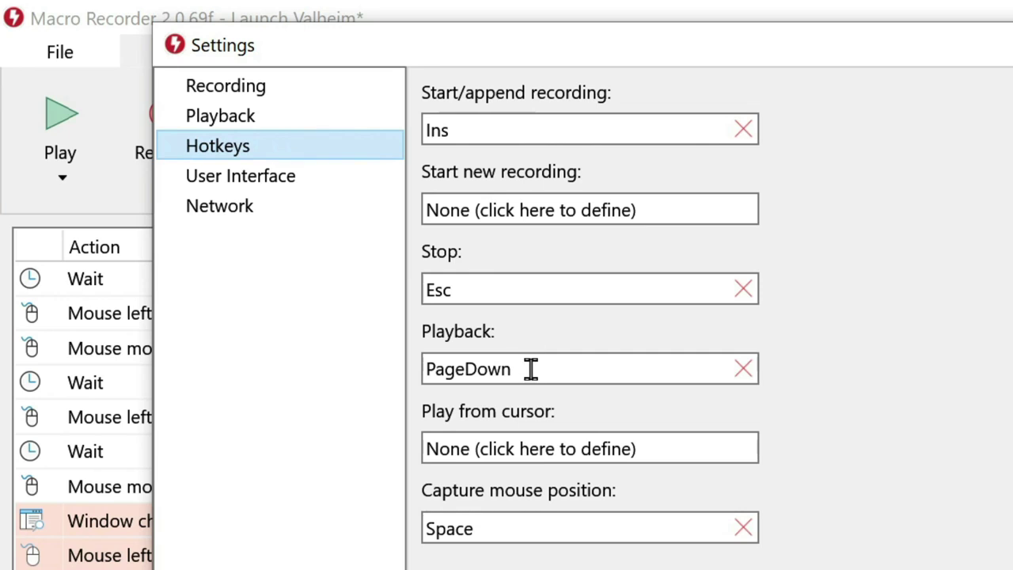
left_click(560, 357)
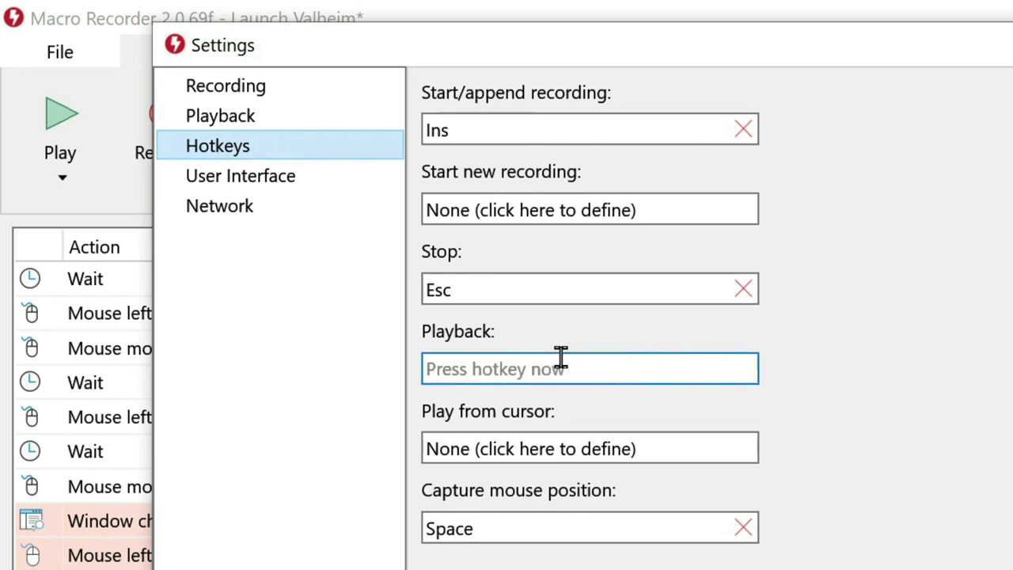
key("Page_Down")
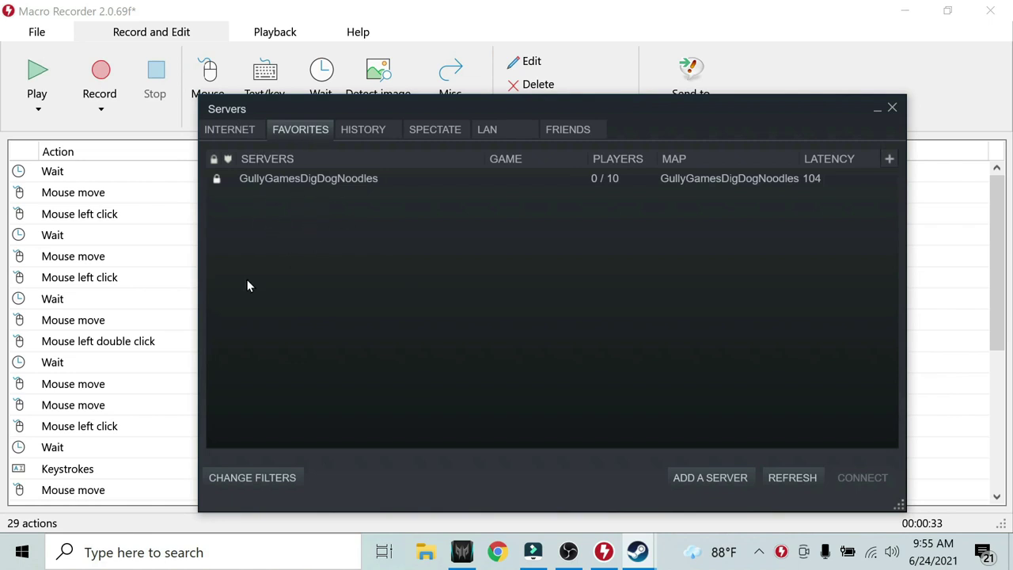
Start recording a new macro in Macro Recorder and switch to the Steam window.
left_click(676, 22)
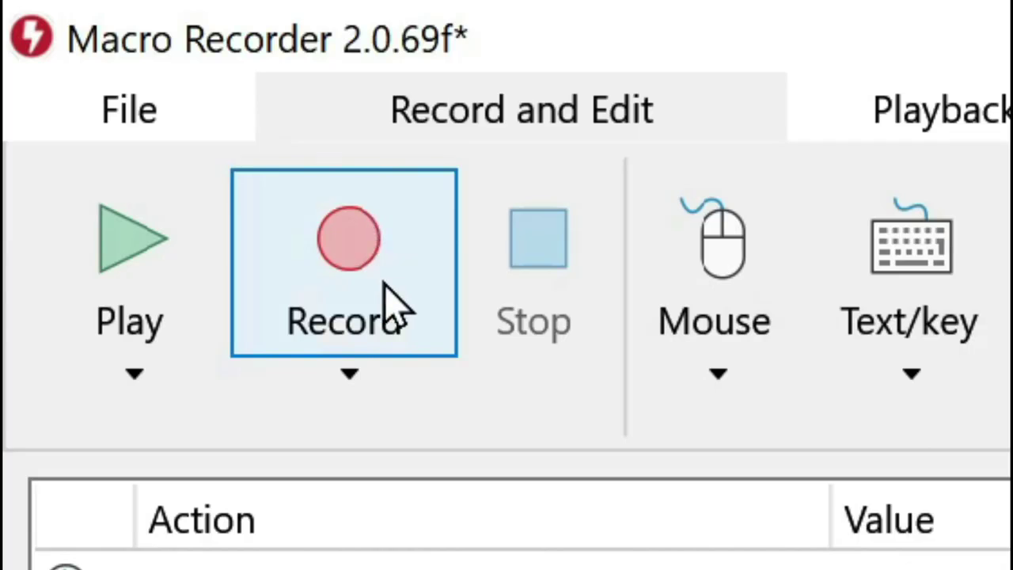
left_click(113, 87)
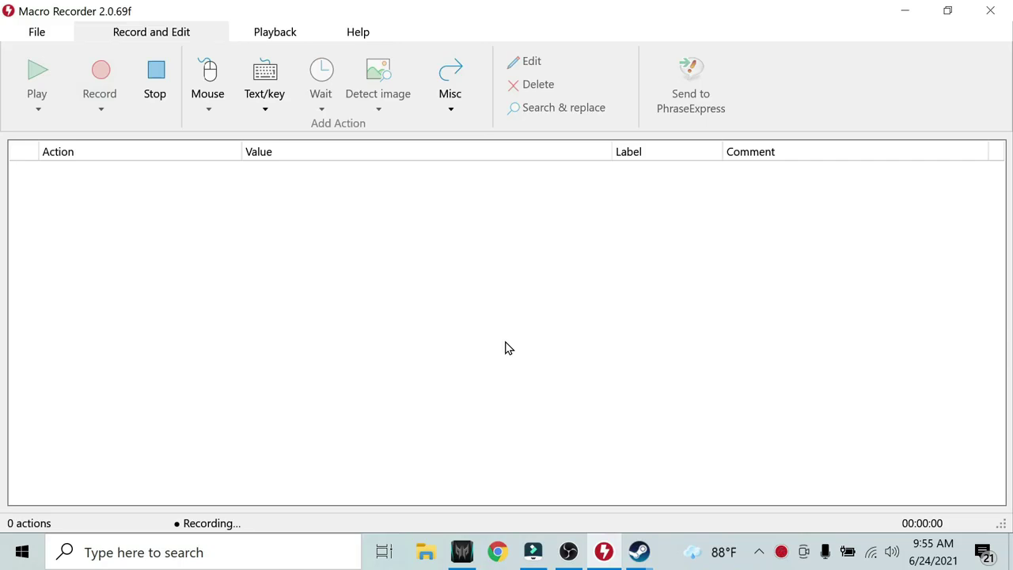
key("alt+Tab")
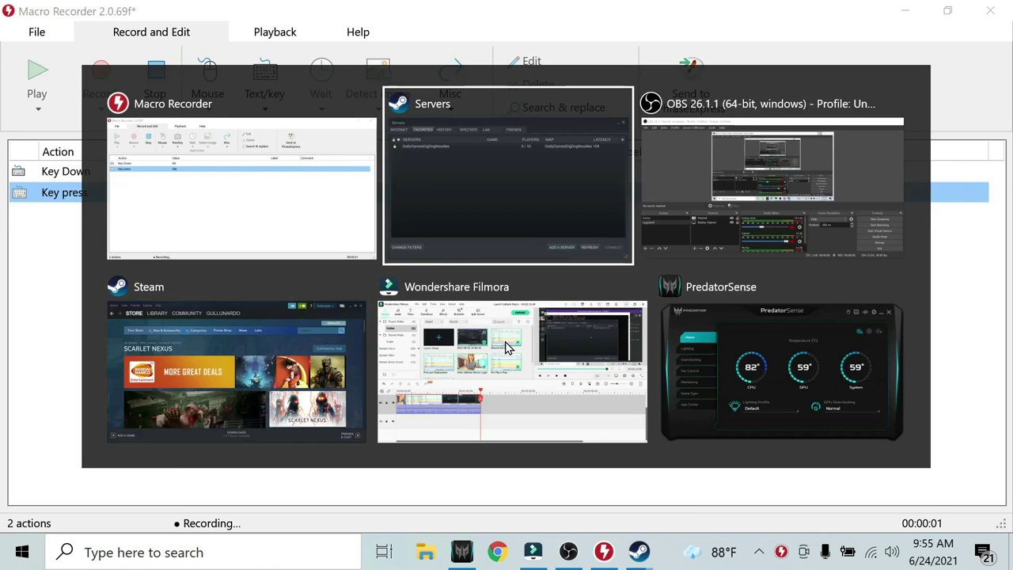
key("alt+Tab")
key("alt+Tab")
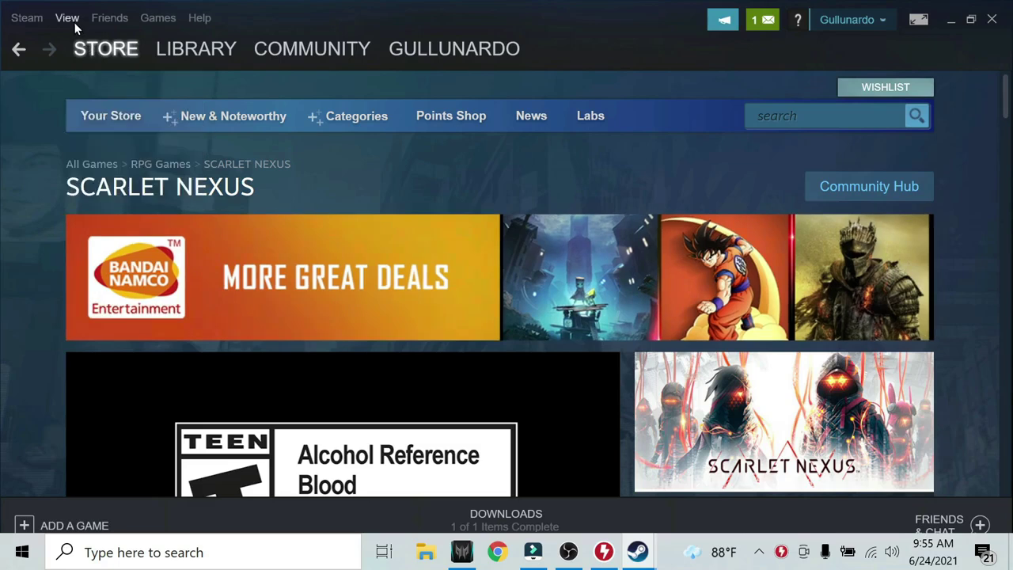
Open View > Servers and join the GullyGamesDigDogNoodles favorite server.
left_click(72, 20)
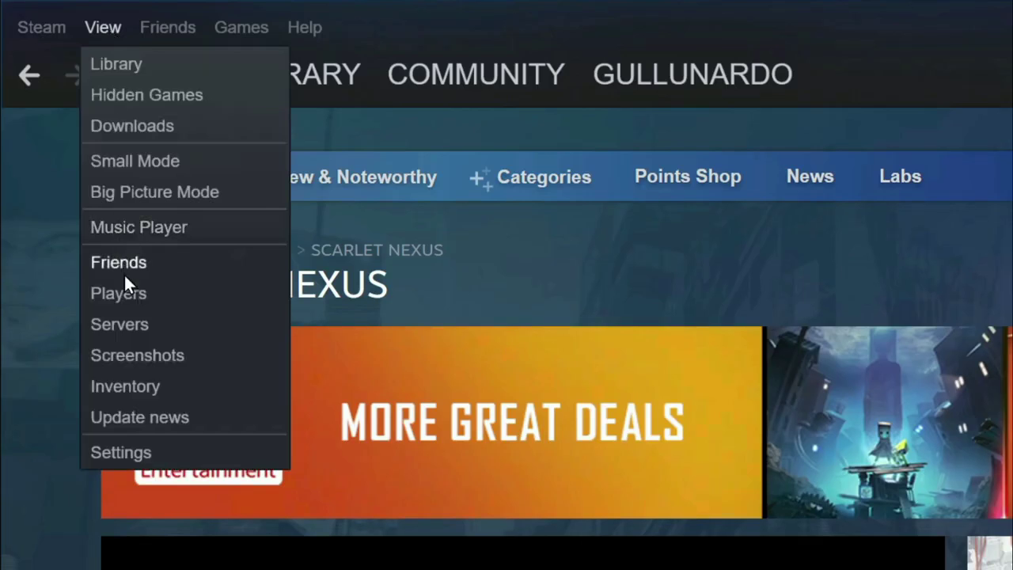
left_click(120, 325)
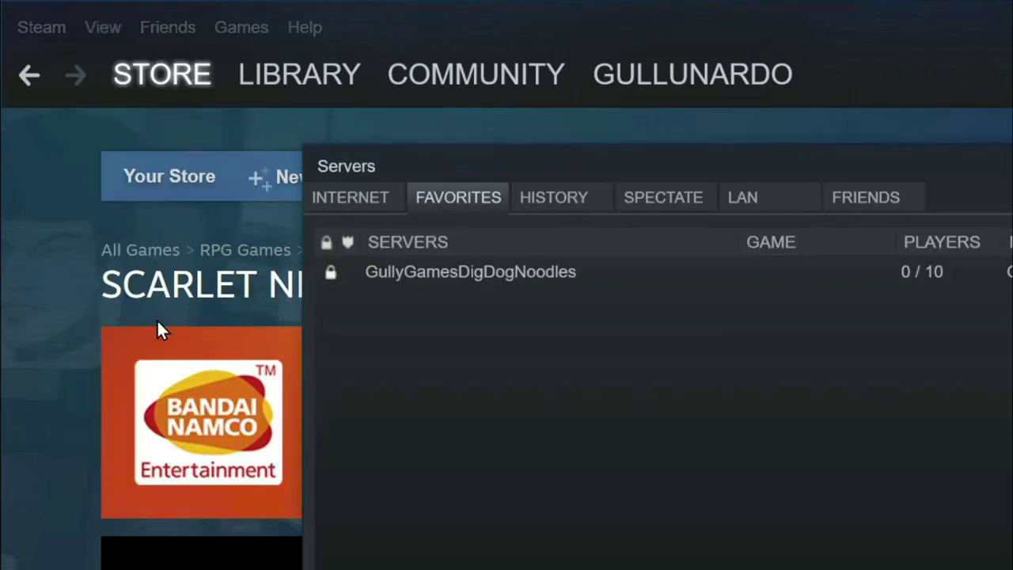
double_click(692, 271)
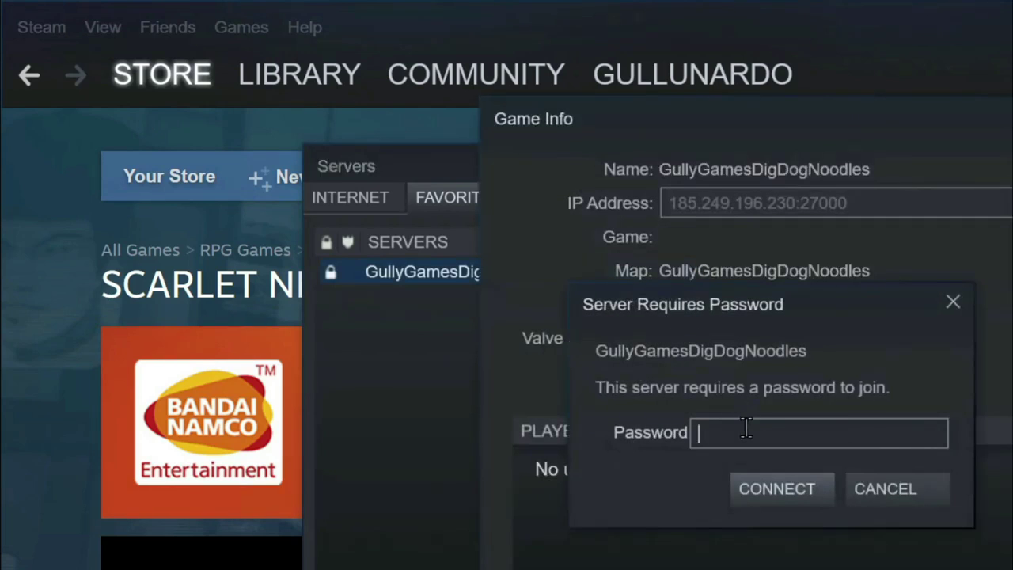
Enter the server password, connect, and switch into the Valheim window.
type("a")
left_click(765, 475)
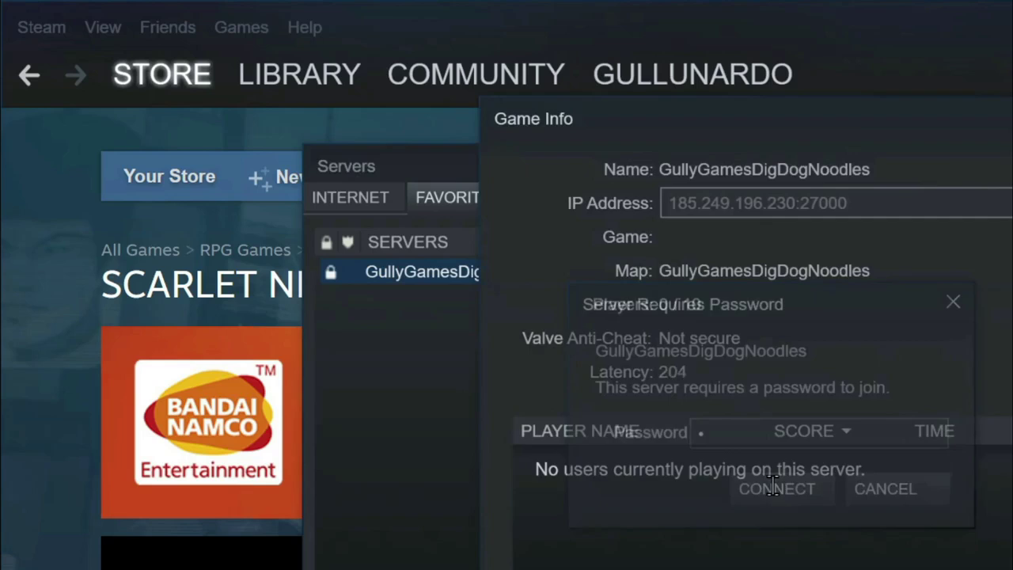
key("alt+Tab")
key("alt+Tab")
key("alt+Tab")
key("alt+Tab")
key("alt+Tab")
key("alt+Tab")
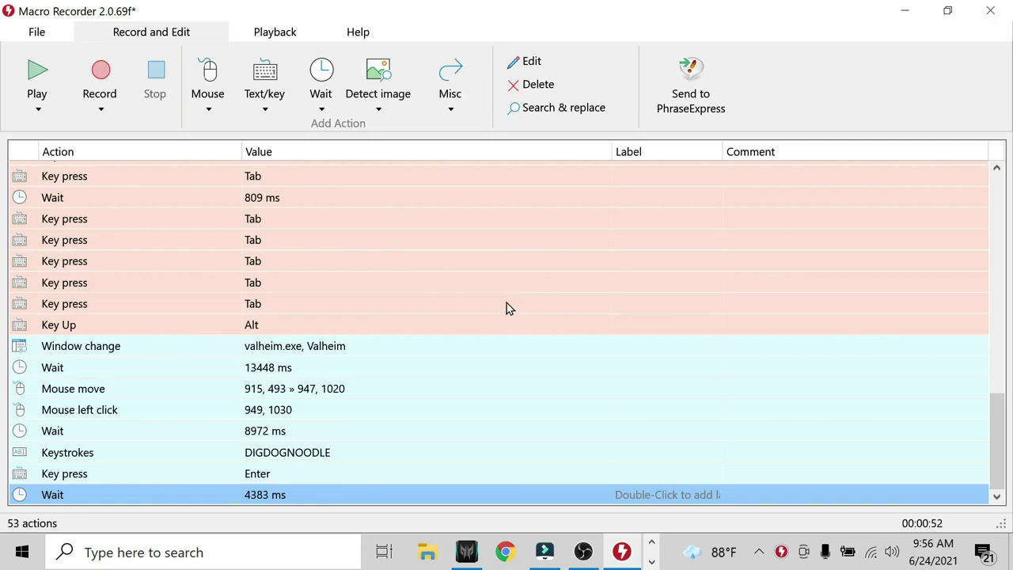
Delete the rows from the first Key Down Alt through the Steam window change.
scroll(504, 316, "up", 12)
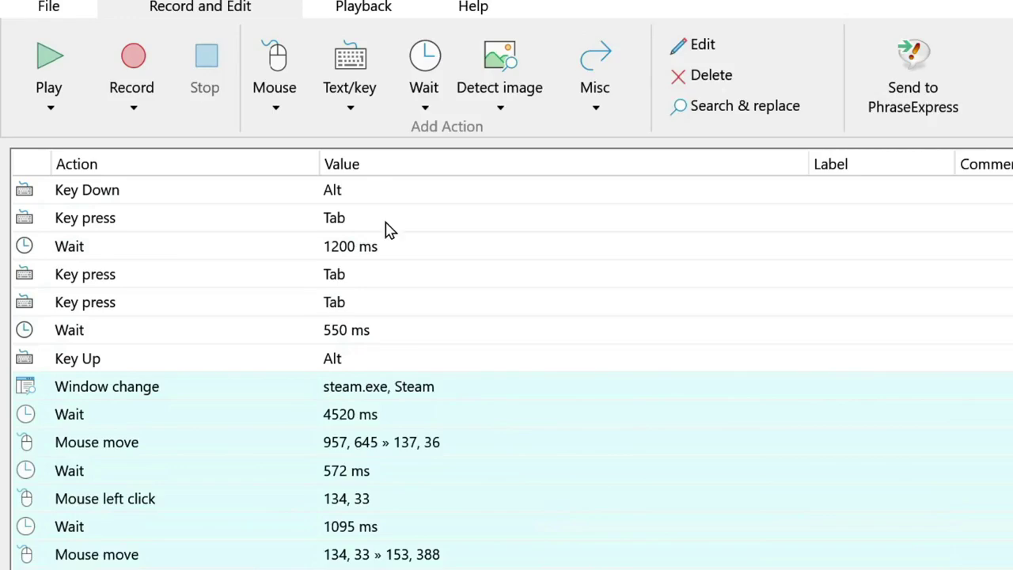
left_click(384, 194)
left_click(84, 395, "shift")
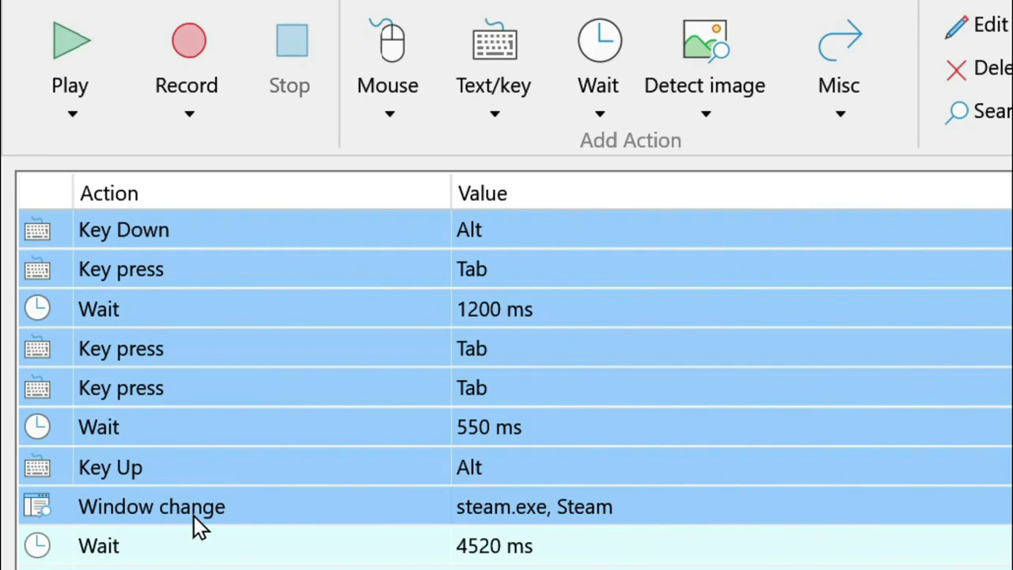
key("Delete")
left_click(708, 321)
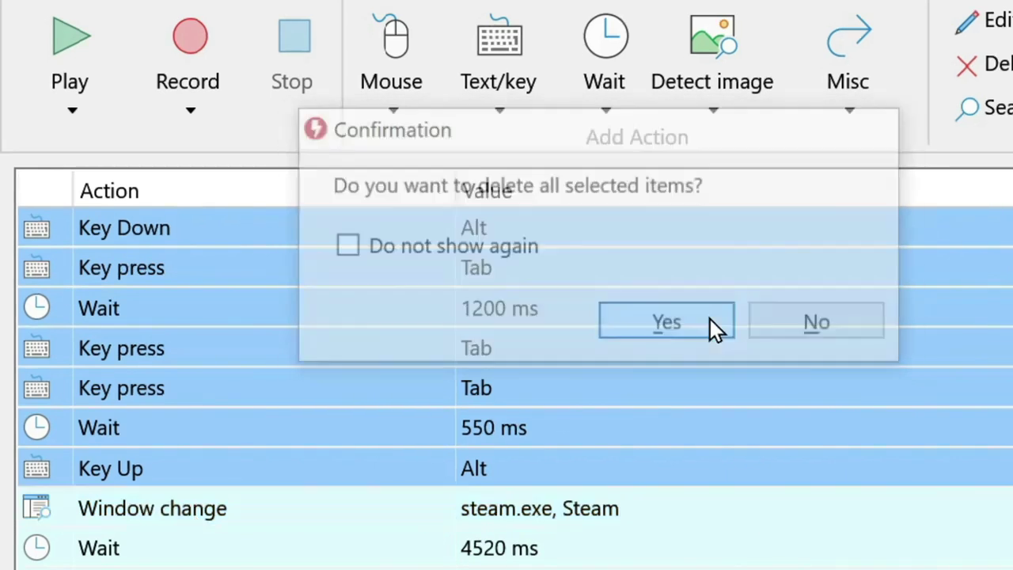
Delete the opening 200 ms wait and the first mouse move.
left_click(420, 308)
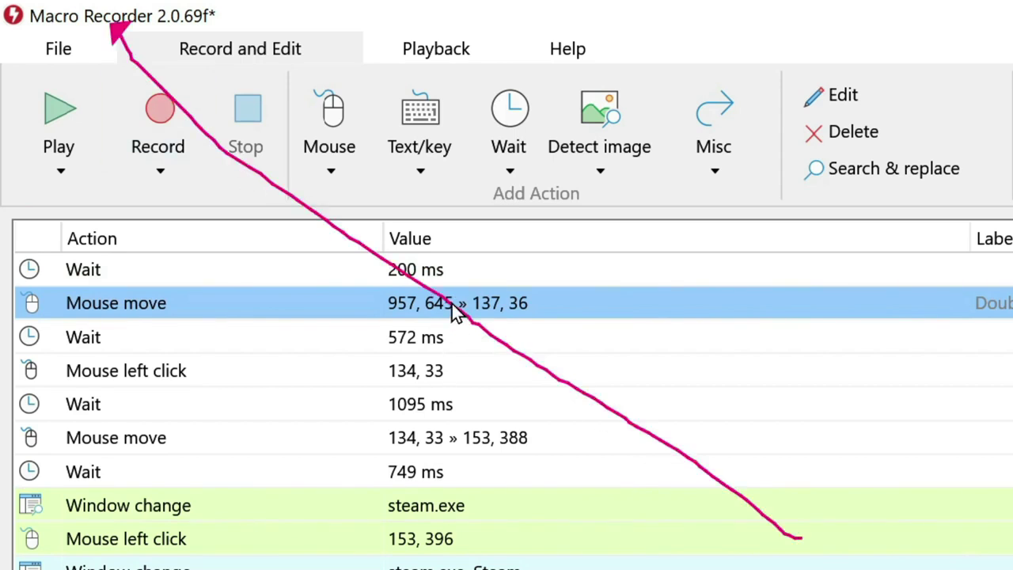
left_click(435, 378)
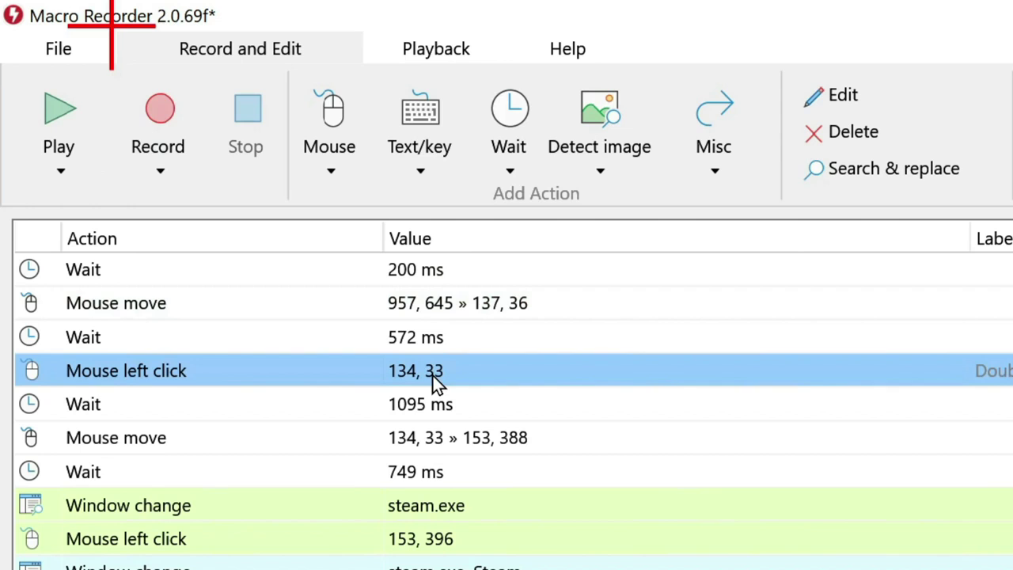
left_click(431, 304)
left_click(431, 273)
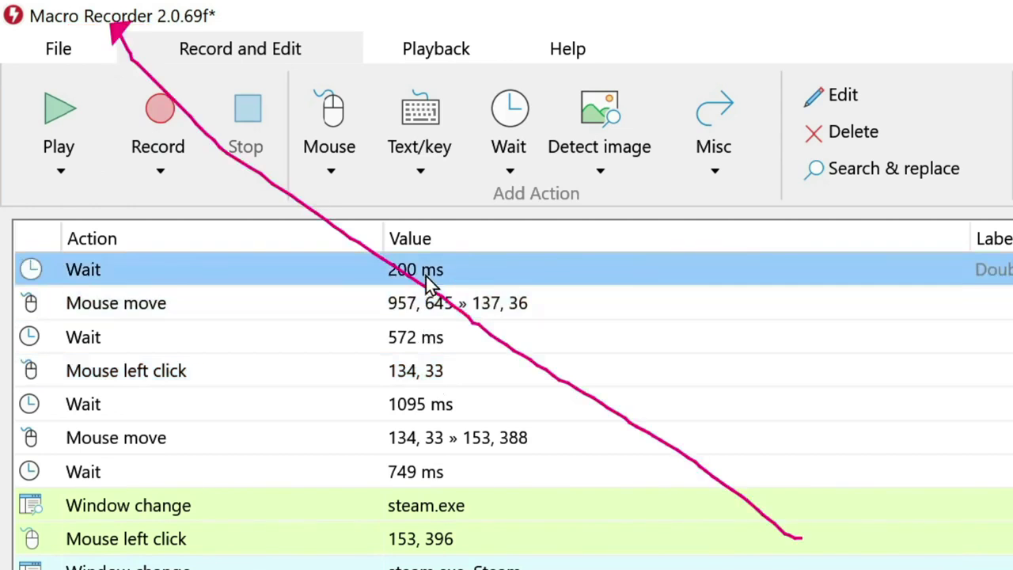
left_click(437, 312, "shift")
key("Delete")
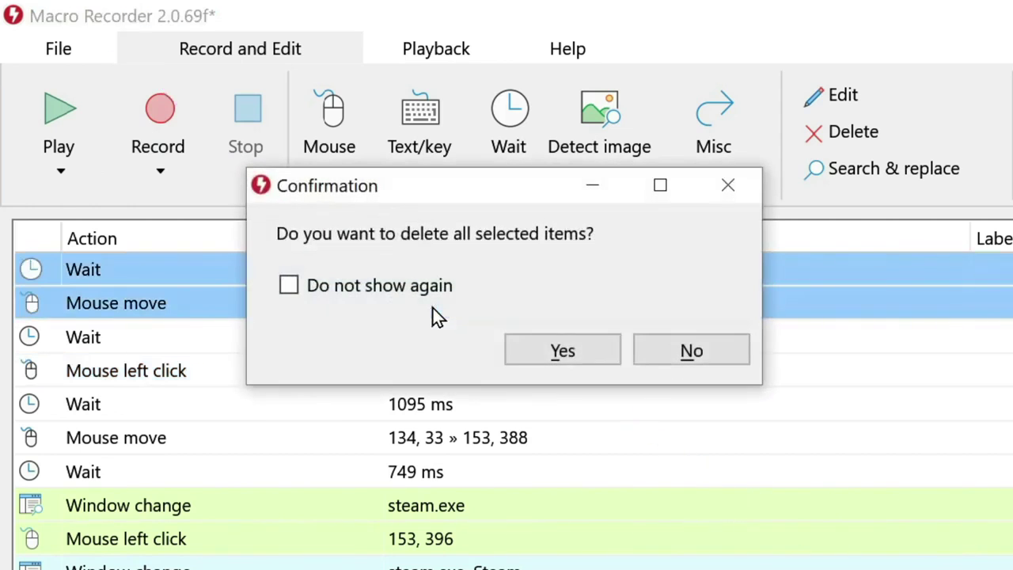
left_click(554, 347)
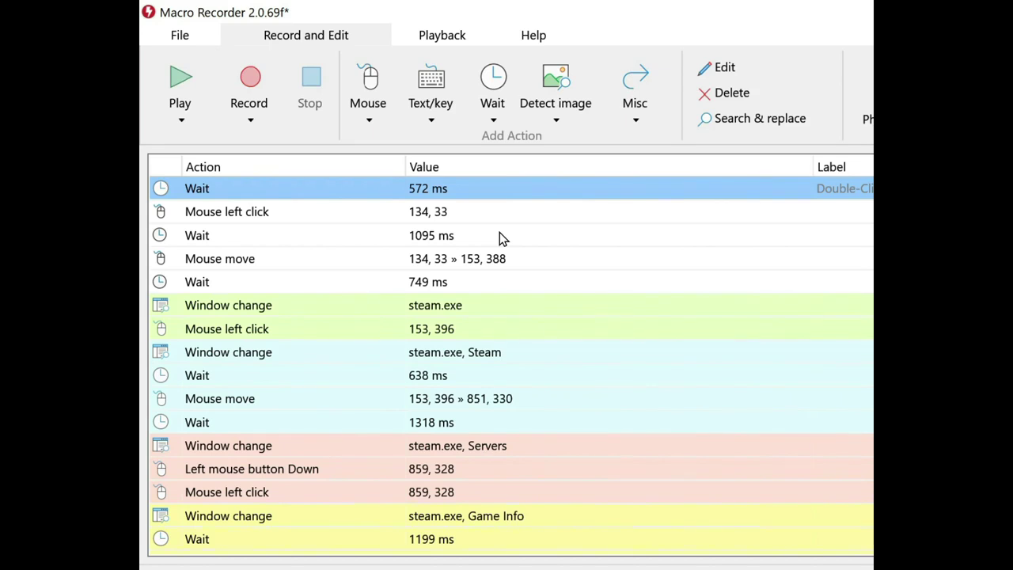
Select the Servers, password-prompt, Game Info and second Servers window-change rows together.
scroll(499, 231, "down", 9)
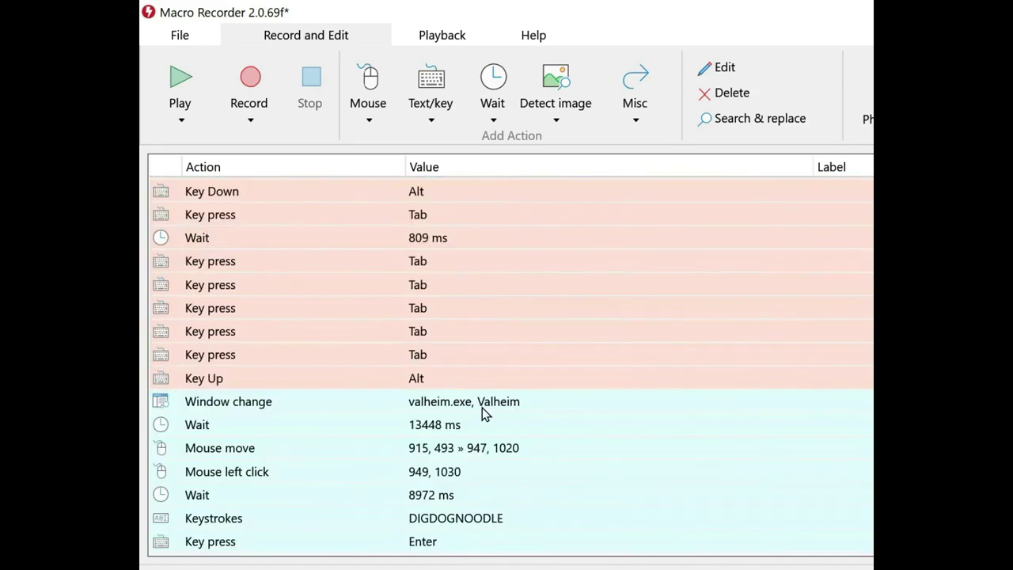
scroll(484, 413, "up", 3)
left_click(447, 399)
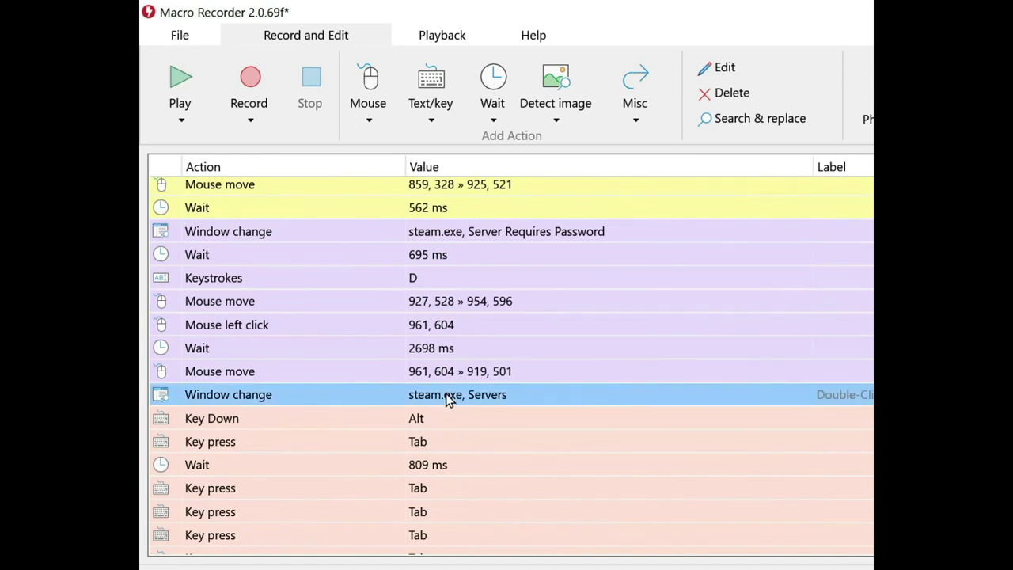
scroll(449, 403, "up", 2)
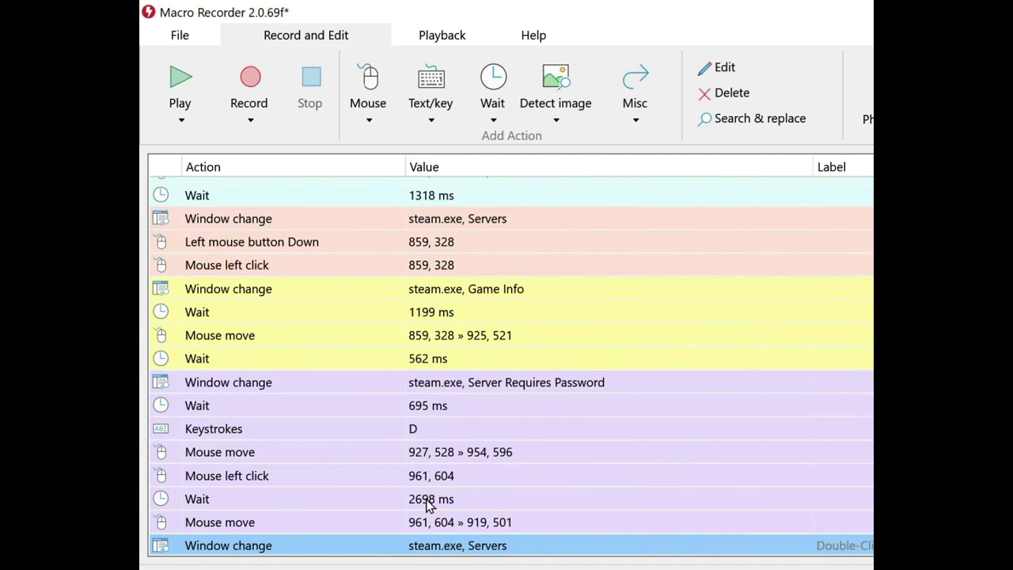
left_click(432, 383, "ctrl")
left_click(408, 291, "ctrl")
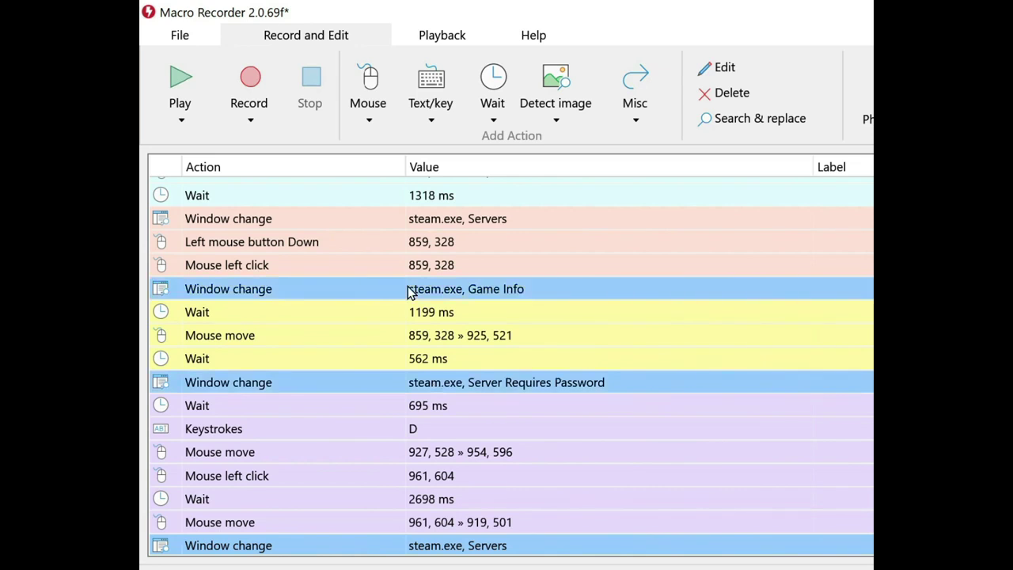
left_click(416, 221, "ctrl")
scroll(416, 220, "down", 2)
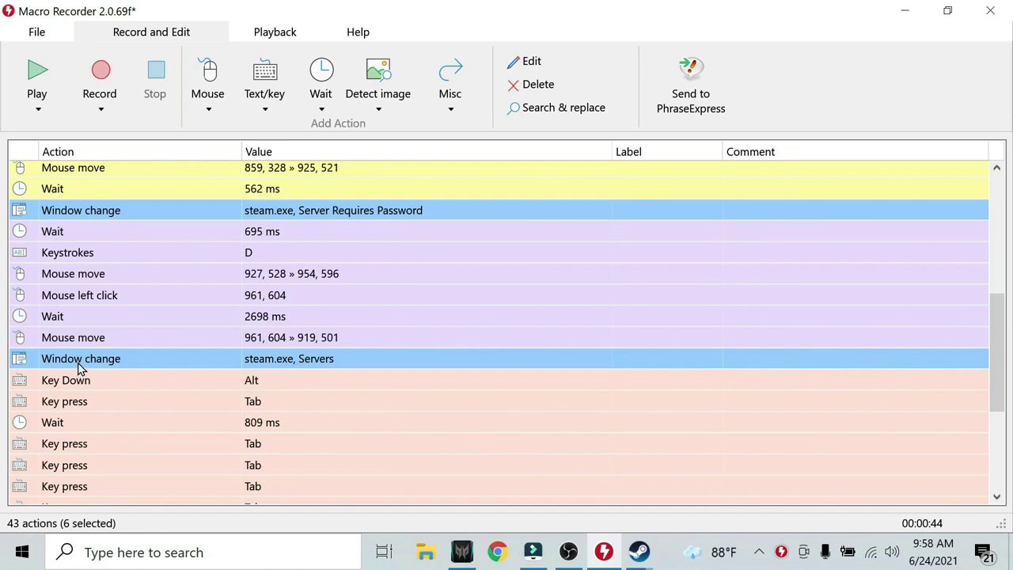
scroll(79, 366, "down", 2)
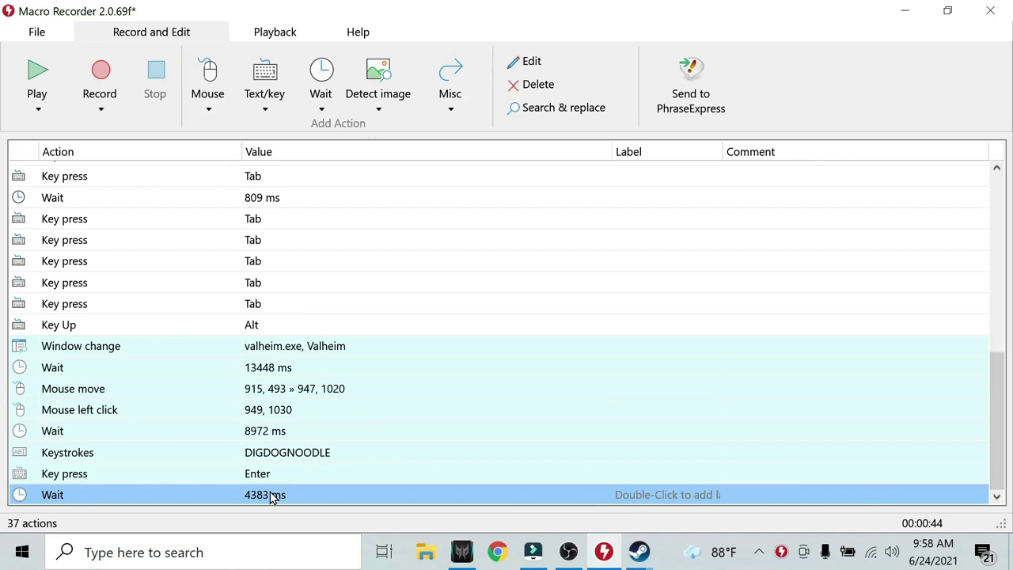
Delete the macro's final wait action.
key("Delete")
left_click(363, 222)
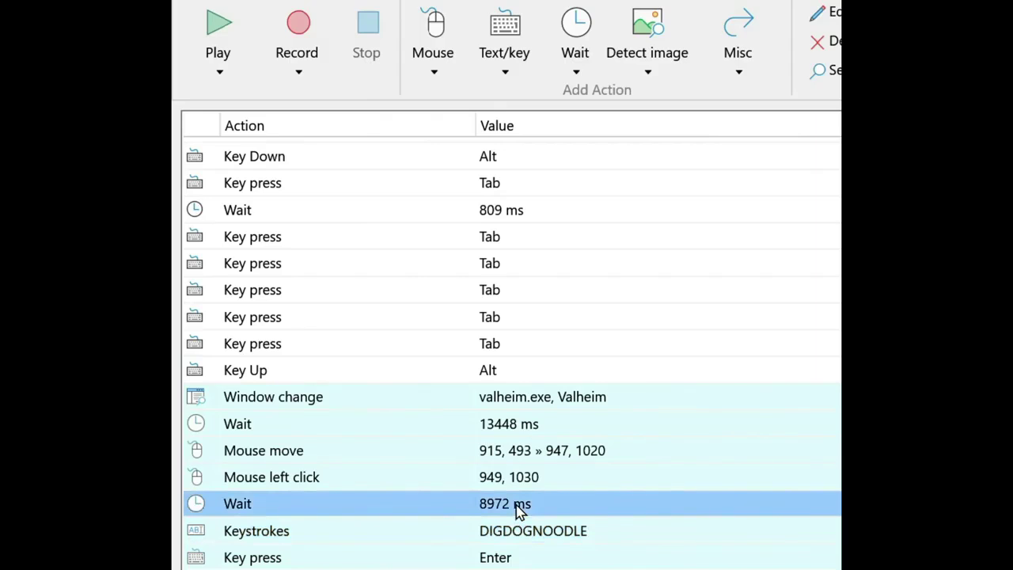
left_click(504, 428)
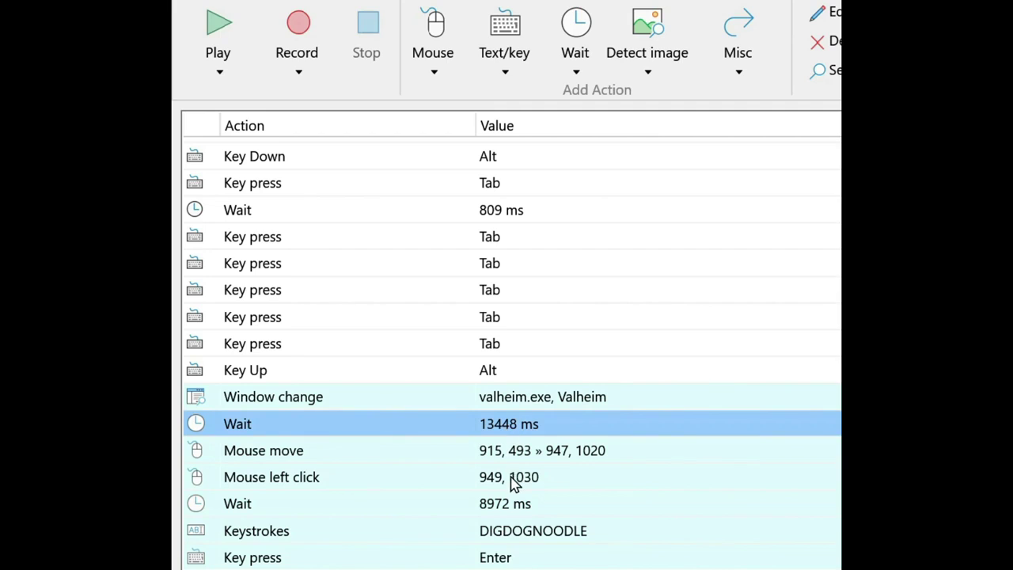
Shorten the 2698 ms and 1199 ms waits to 500 ms each.
scroll(511, 475, "up", 3)
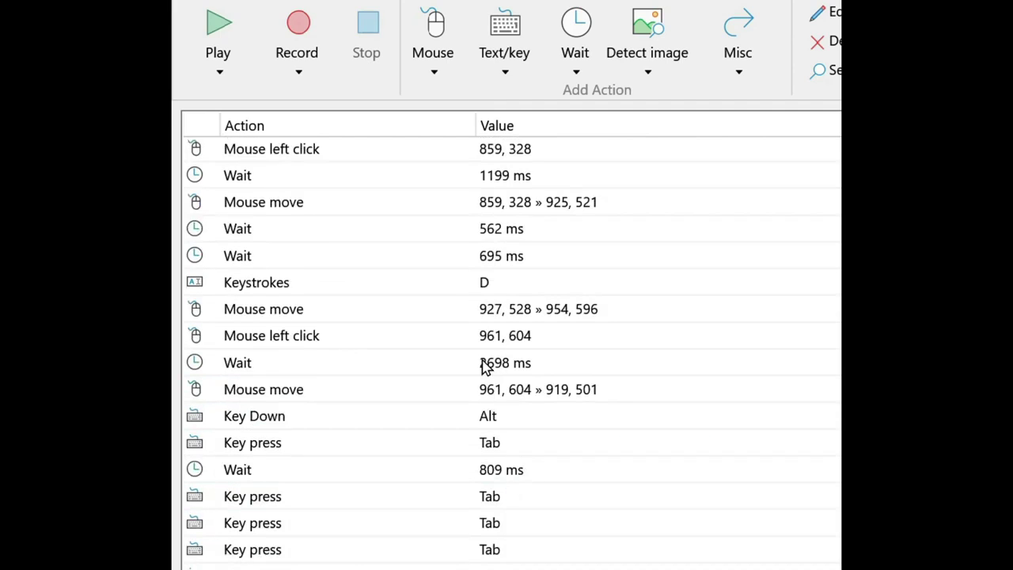
double_click(495, 367)
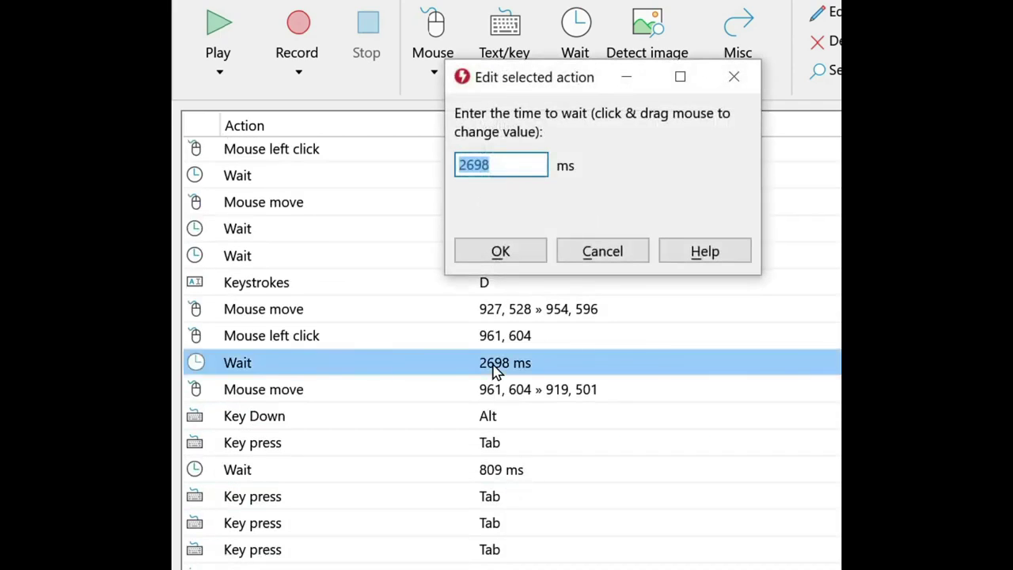
type("500")
key("Return")
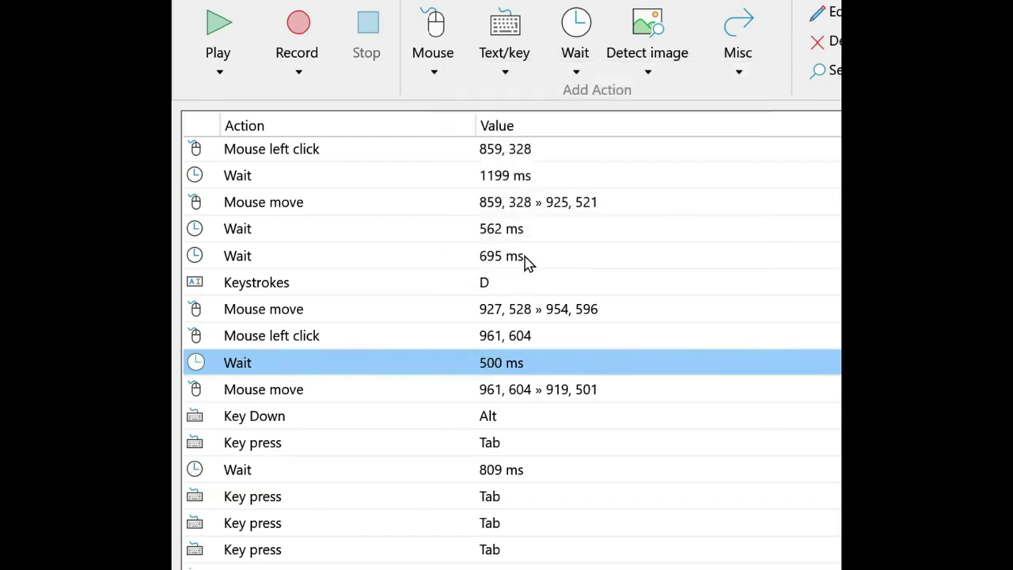
double_click(503, 175)
type("500")
key("Return")
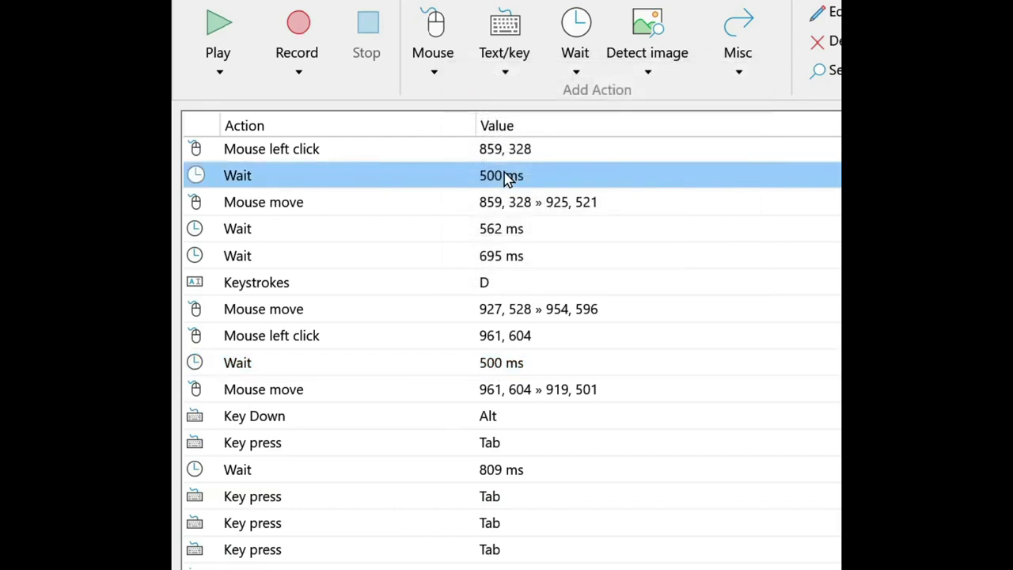
scroll(555, 305, "up", 1)
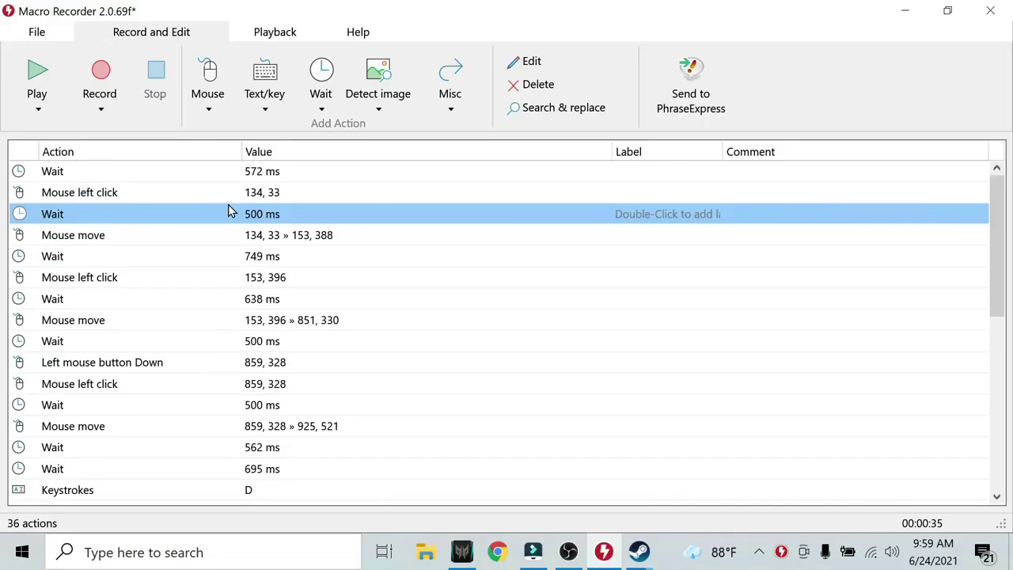
From Steam's View > Servers favourites, join the Valheim server by entering its password.
mouse_move(643, 549)
left_click(544, 459)
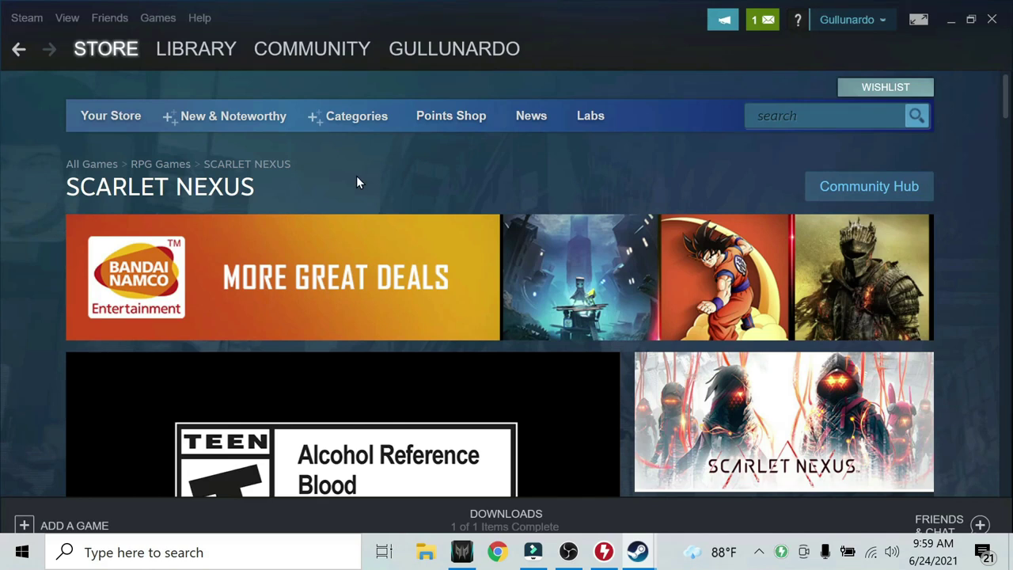
left_click(67, 18)
left_click(82, 214)
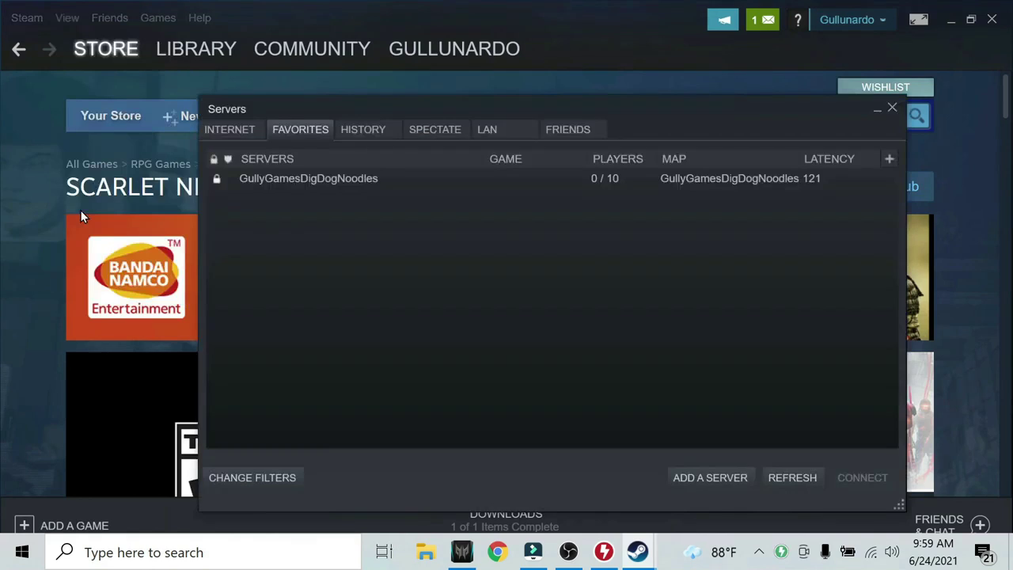
double_click(452, 177)
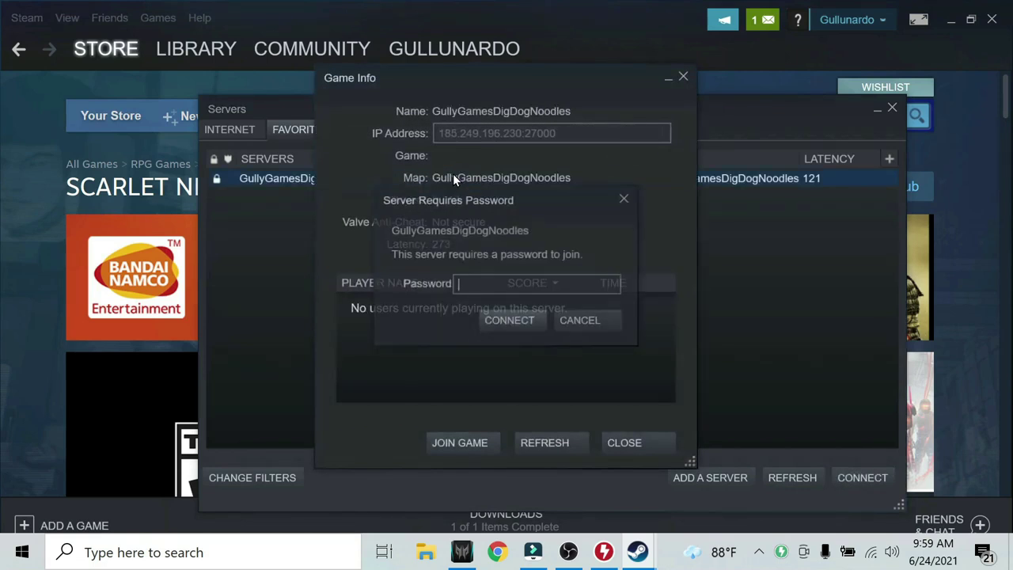
type("a")
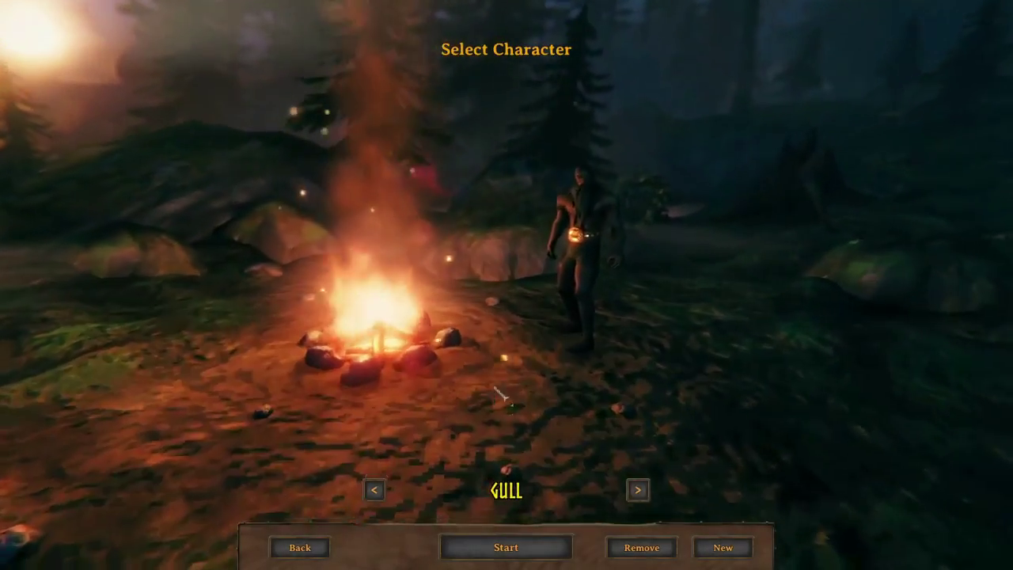
Start playing with the saved character from Valheim's Select Character screen.
left_click(501, 546)
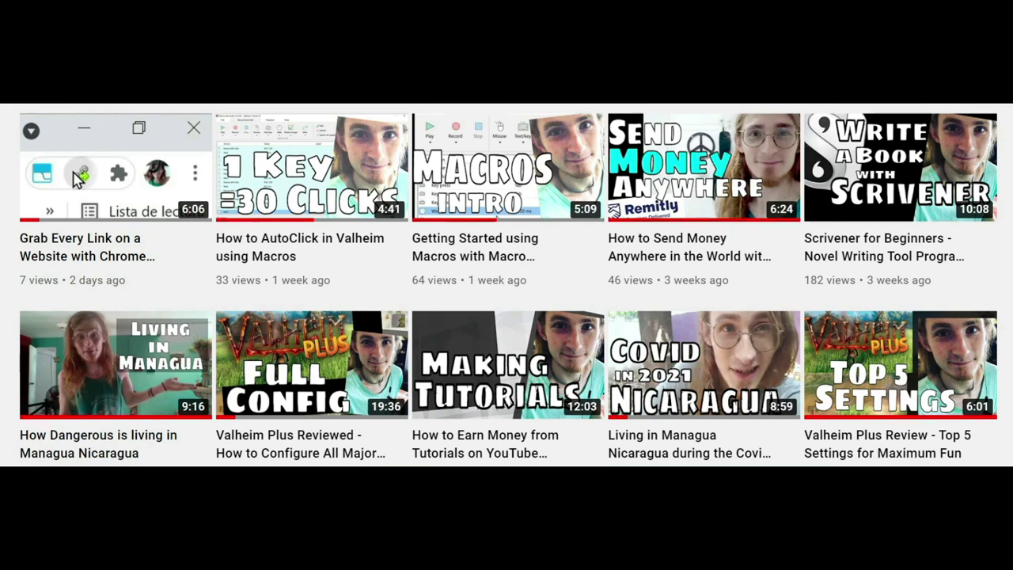
mouse_move(155, 191)
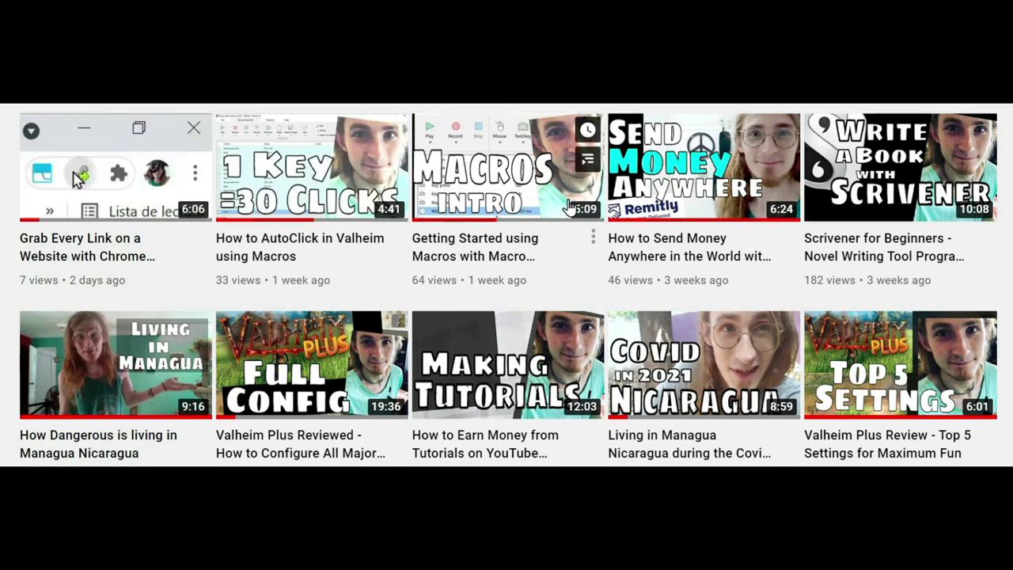
mouse_move(843, 187)
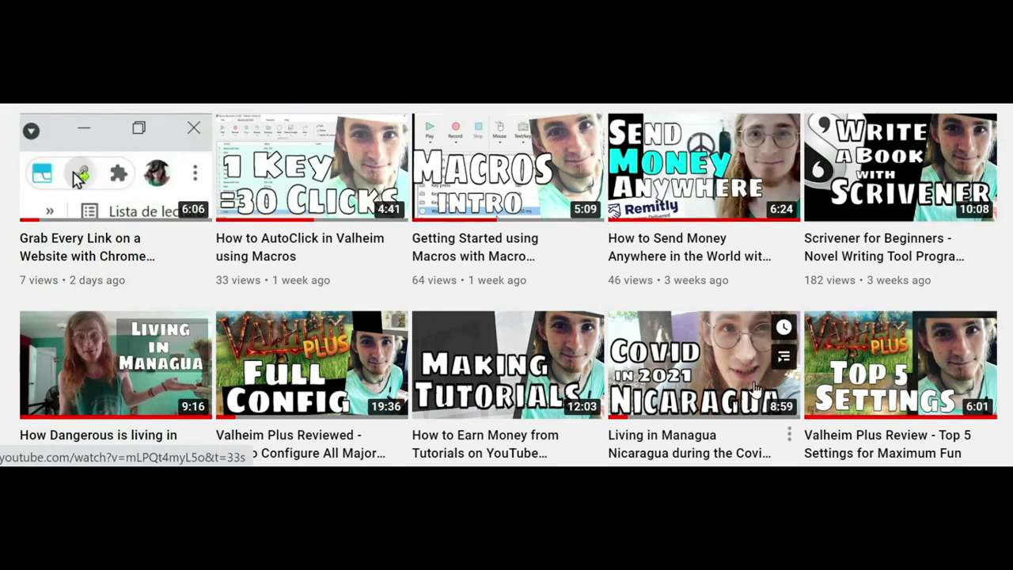
mouse_move(291, 372)
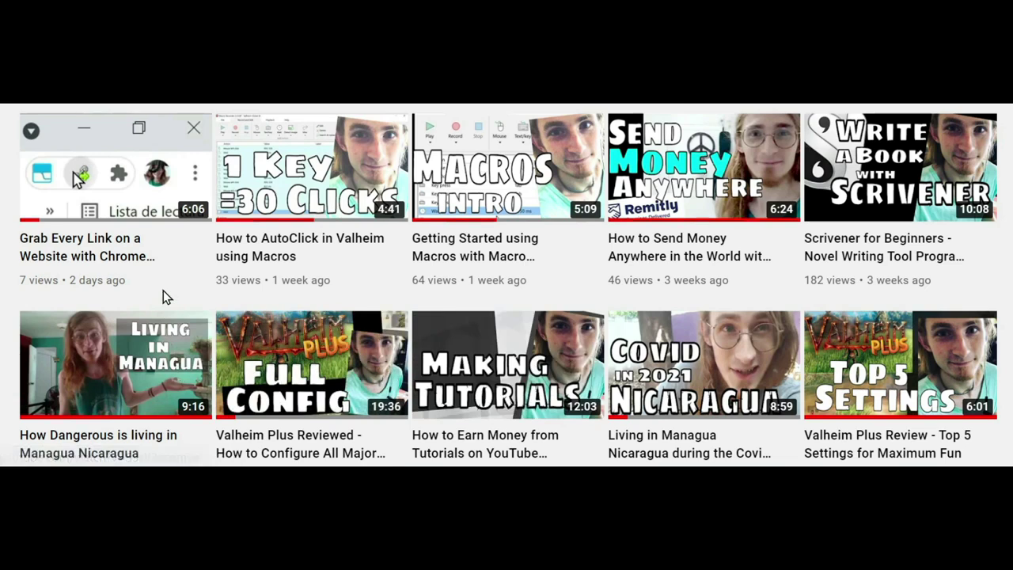
mouse_move(164, 293)
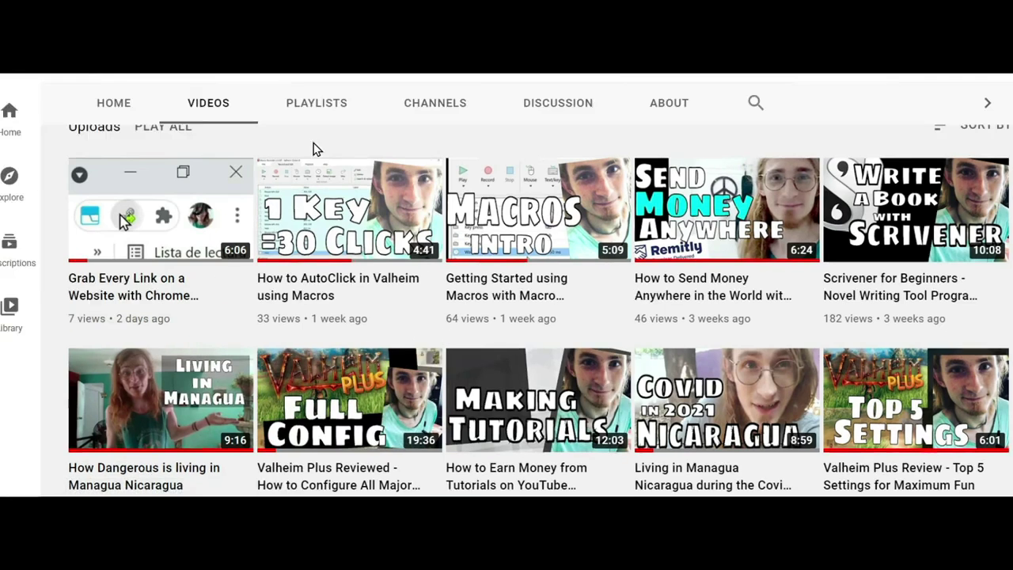